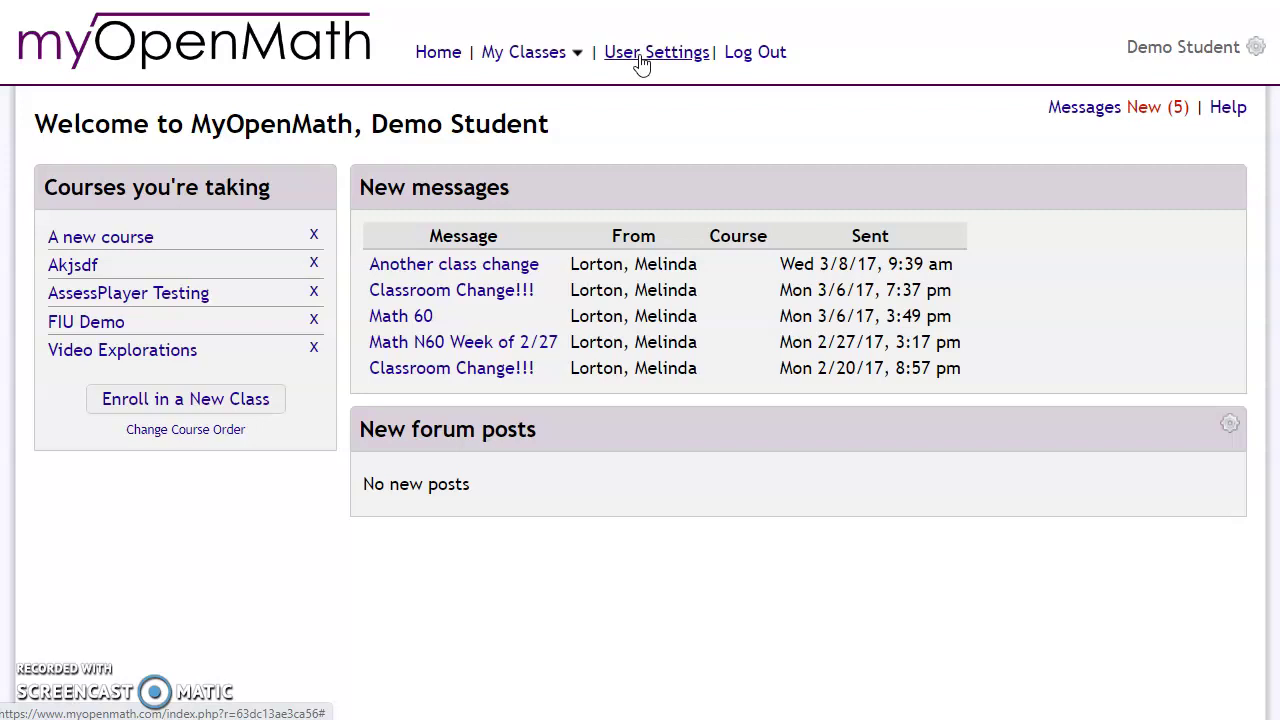
# Open User Settings and scroll down to the Accessibility and Display Preferences section
pyautogui.click(1256, 50)
pyautogui.click(640, 51)
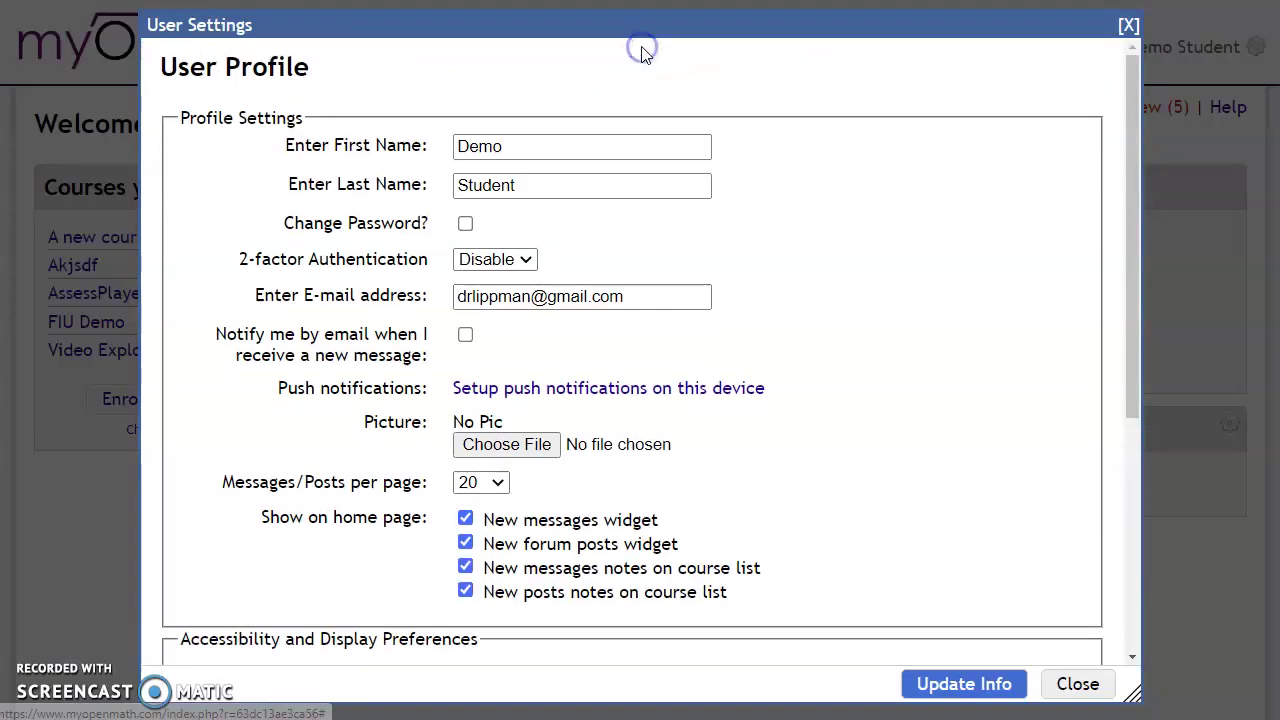
pyautogui.click(674, 116)
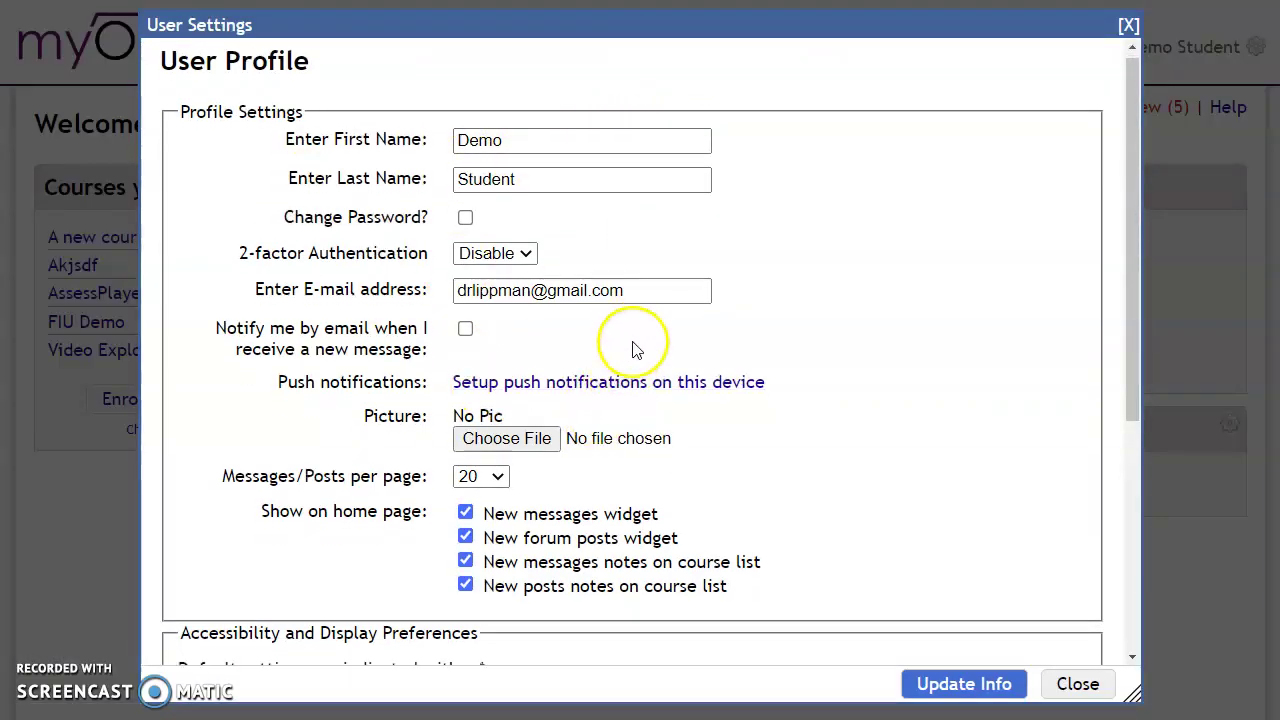
pyautogui.scroll(-1, 628, 350)
pyautogui.scroll(-2, 628, 350)
pyautogui.scroll(-1, 632, 343)
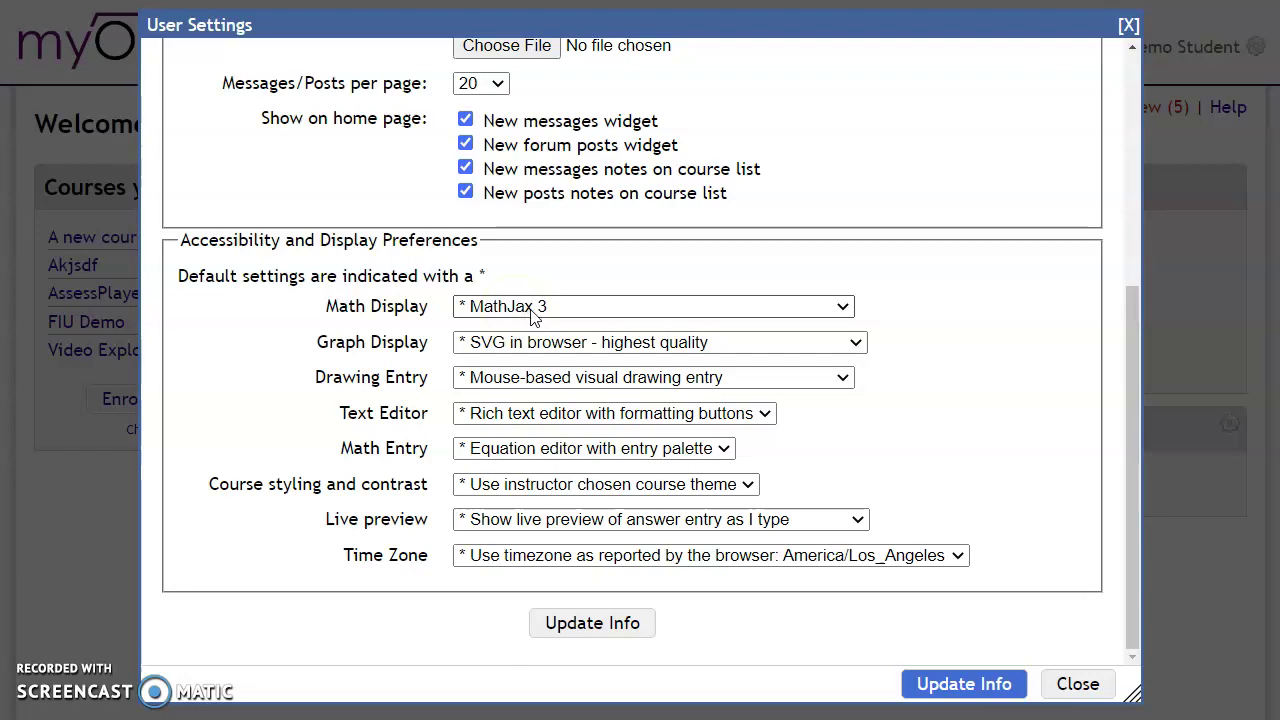
pyautogui.click(626, 304)
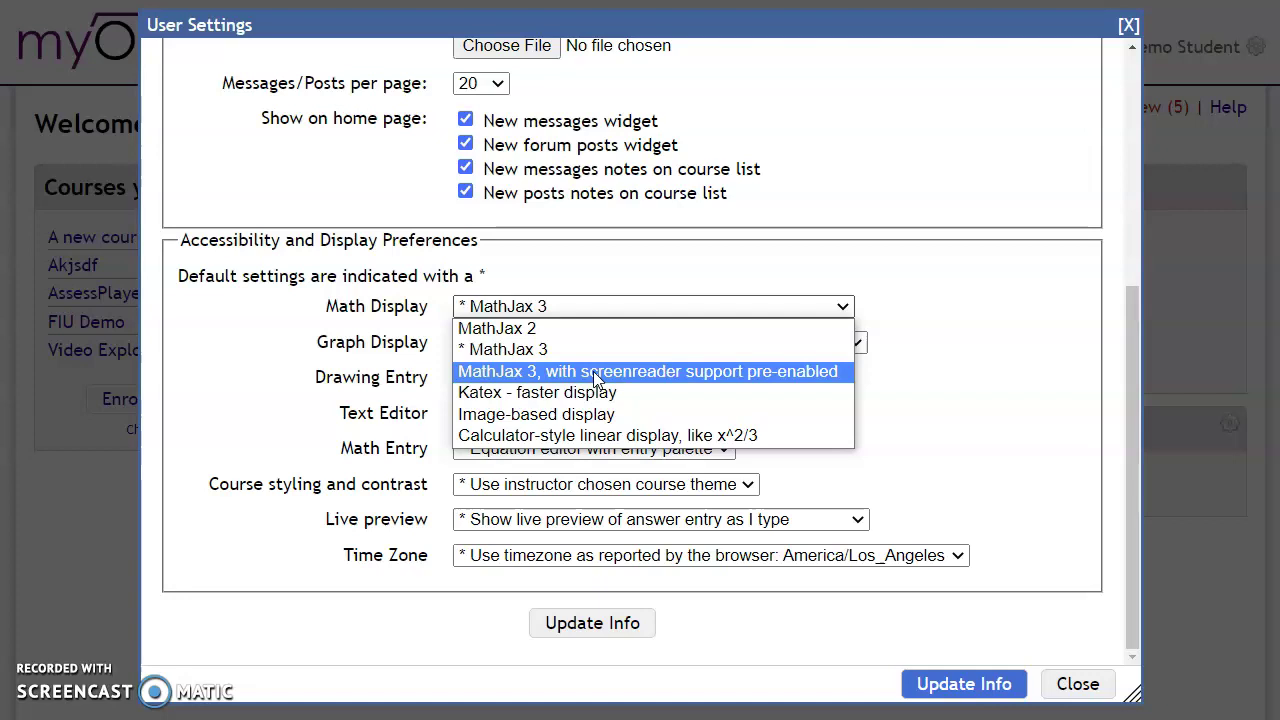
pyautogui.click(622, 354)
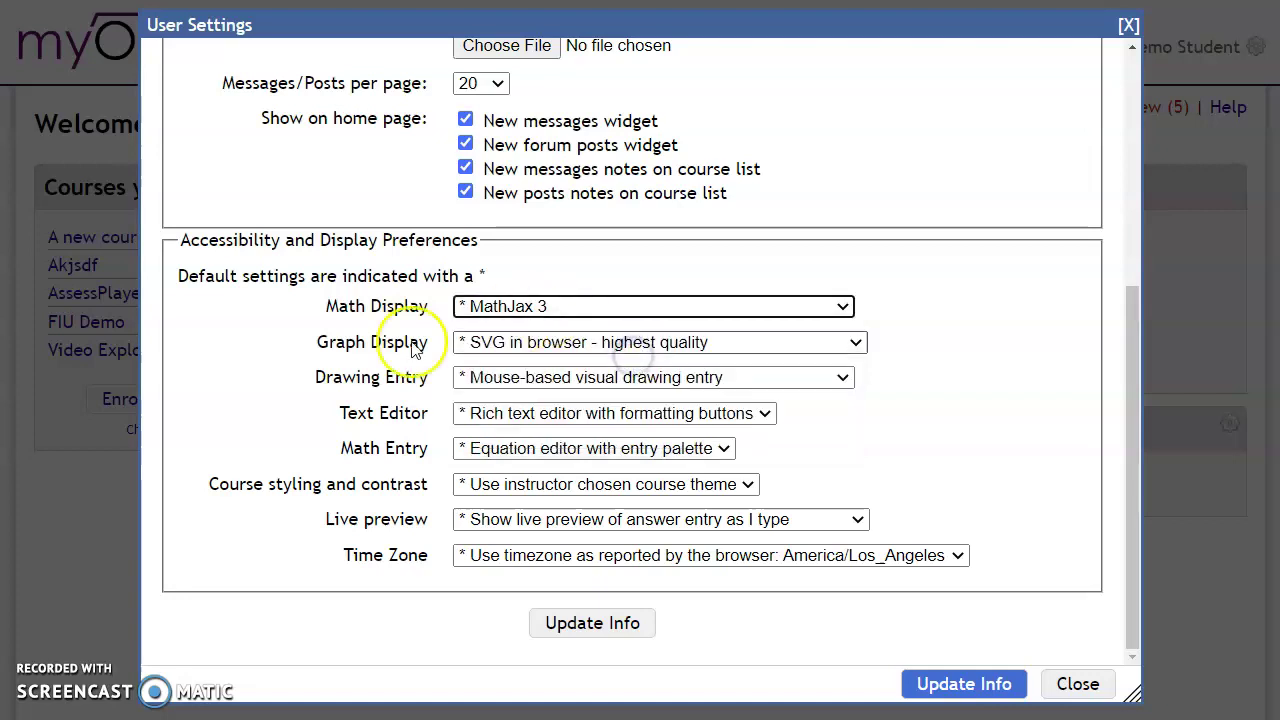
pyautogui.click(488, 346)
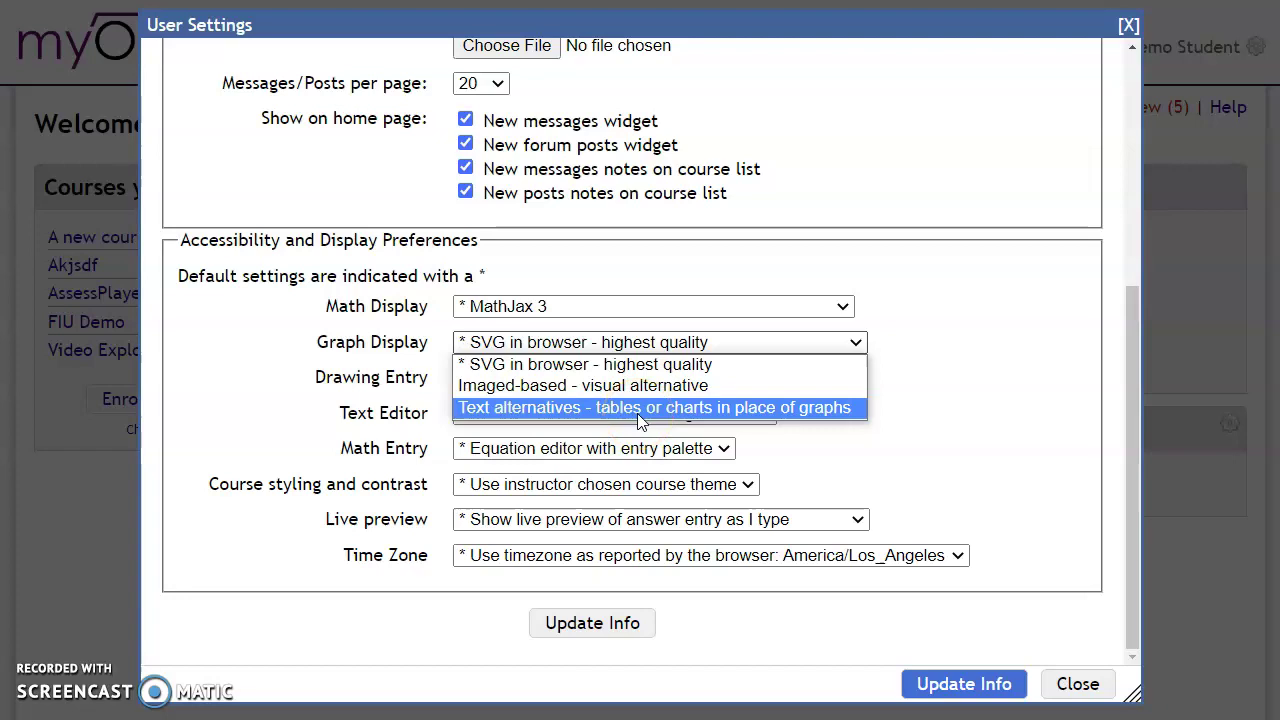
pyautogui.click(902, 395)
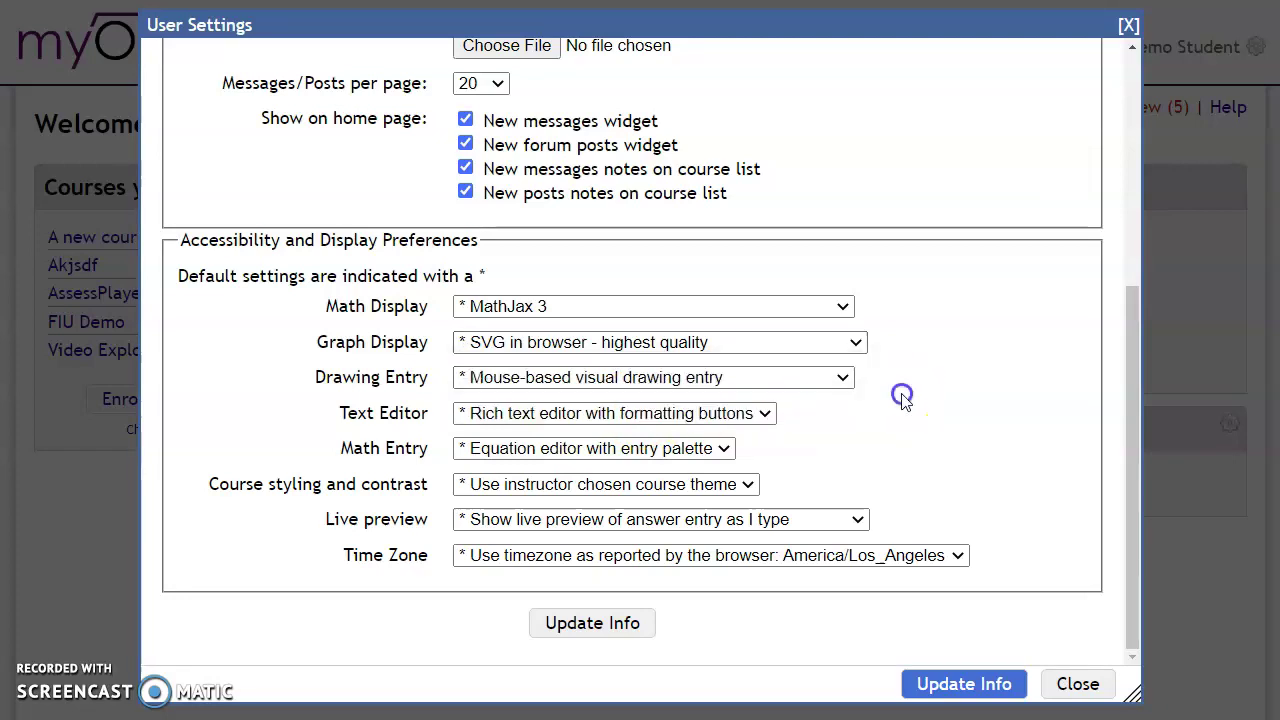
pyautogui.click(478, 377)
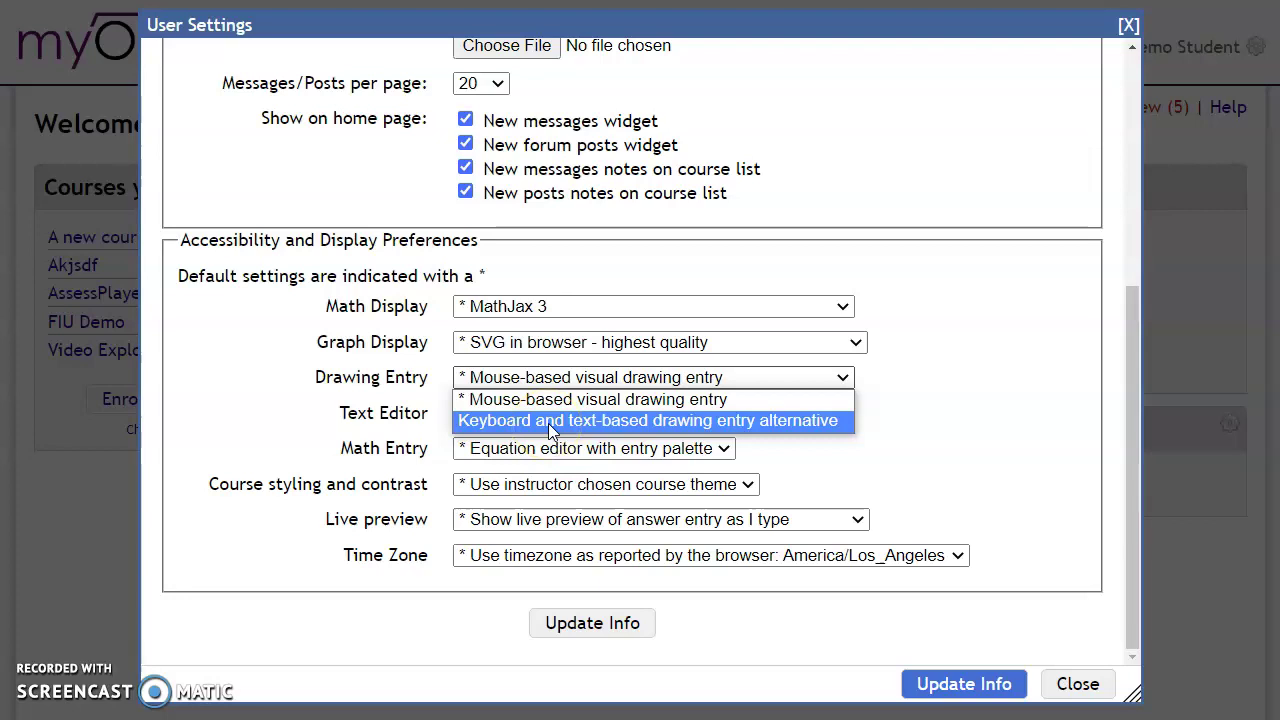
pyautogui.moveTo(548, 423); pyautogui.dragTo(535, 419)
pyautogui.click(943, 375)
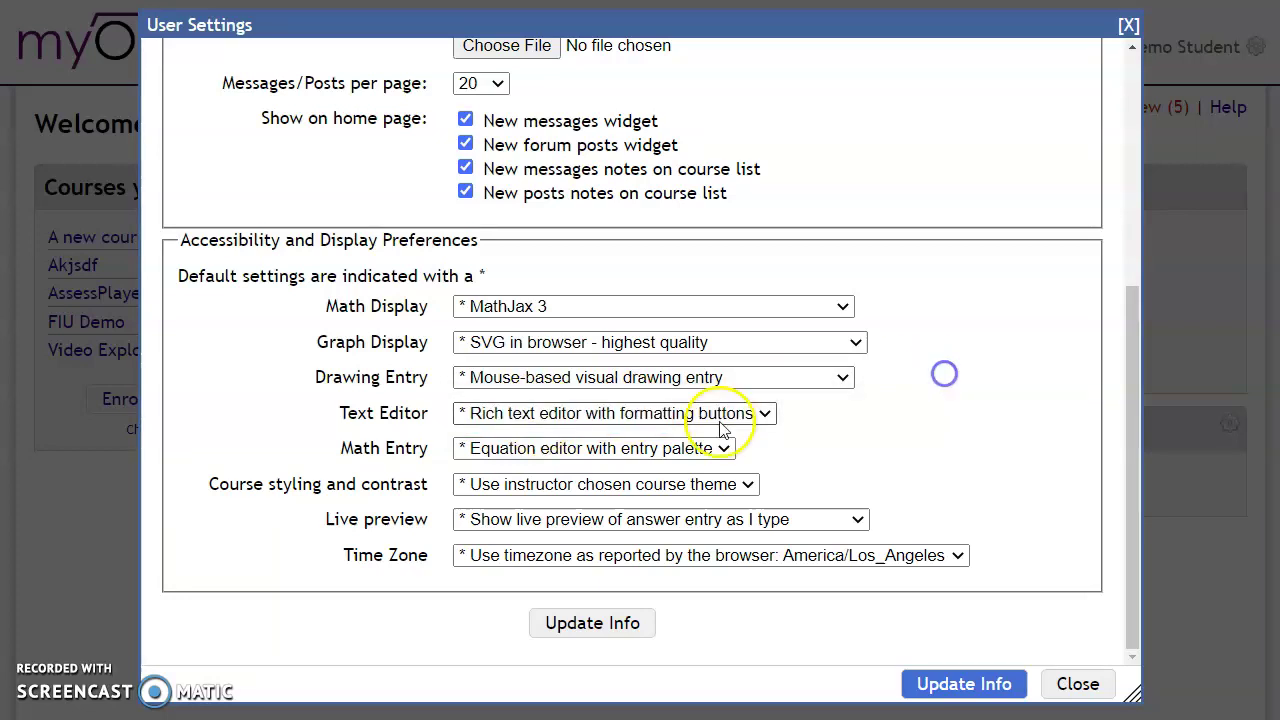
pyautogui.click(539, 418)
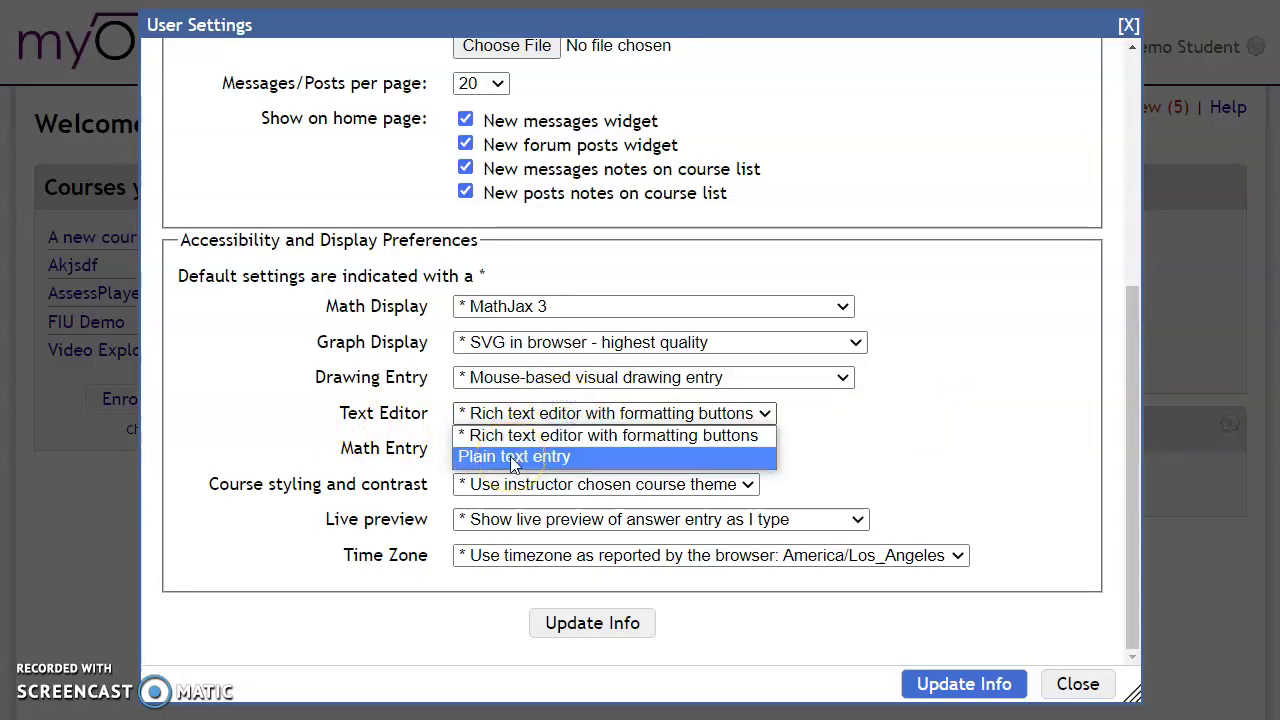
pyautogui.click(846, 418)
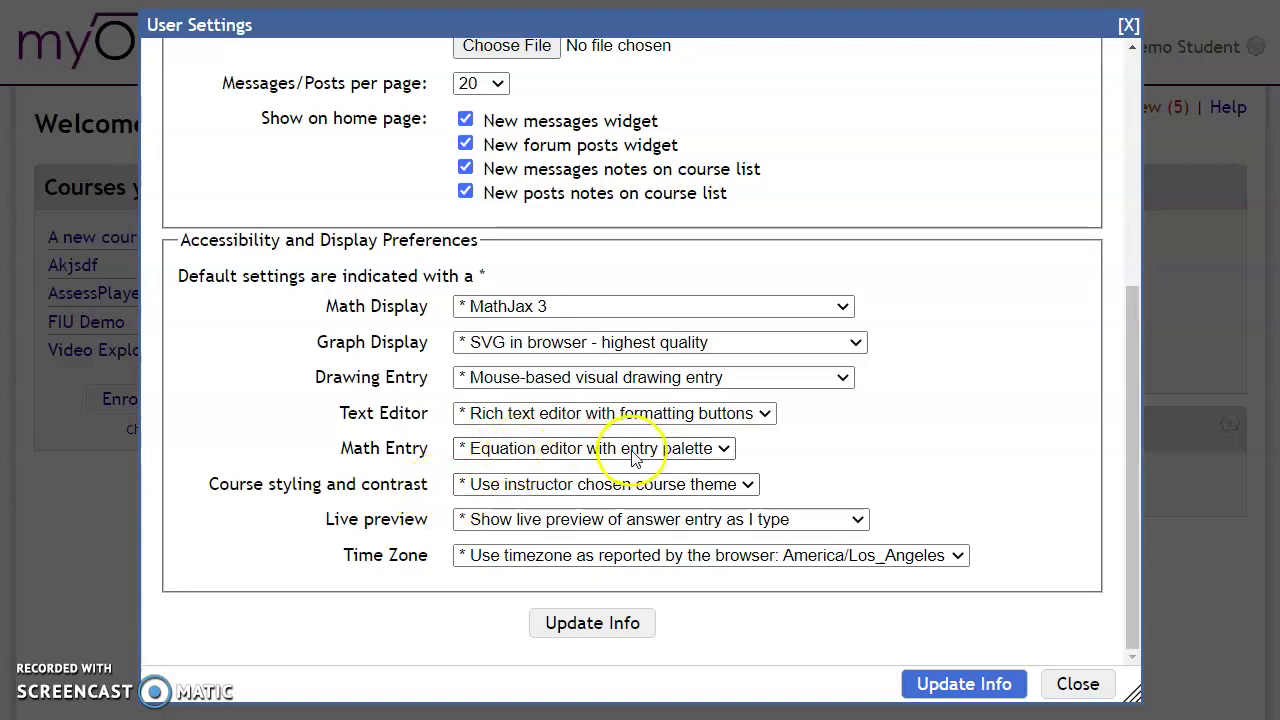
# Close User Settings without saving and resume the Assn 1 quiz from Canvas Modules
pyautogui.click(1090, 688)
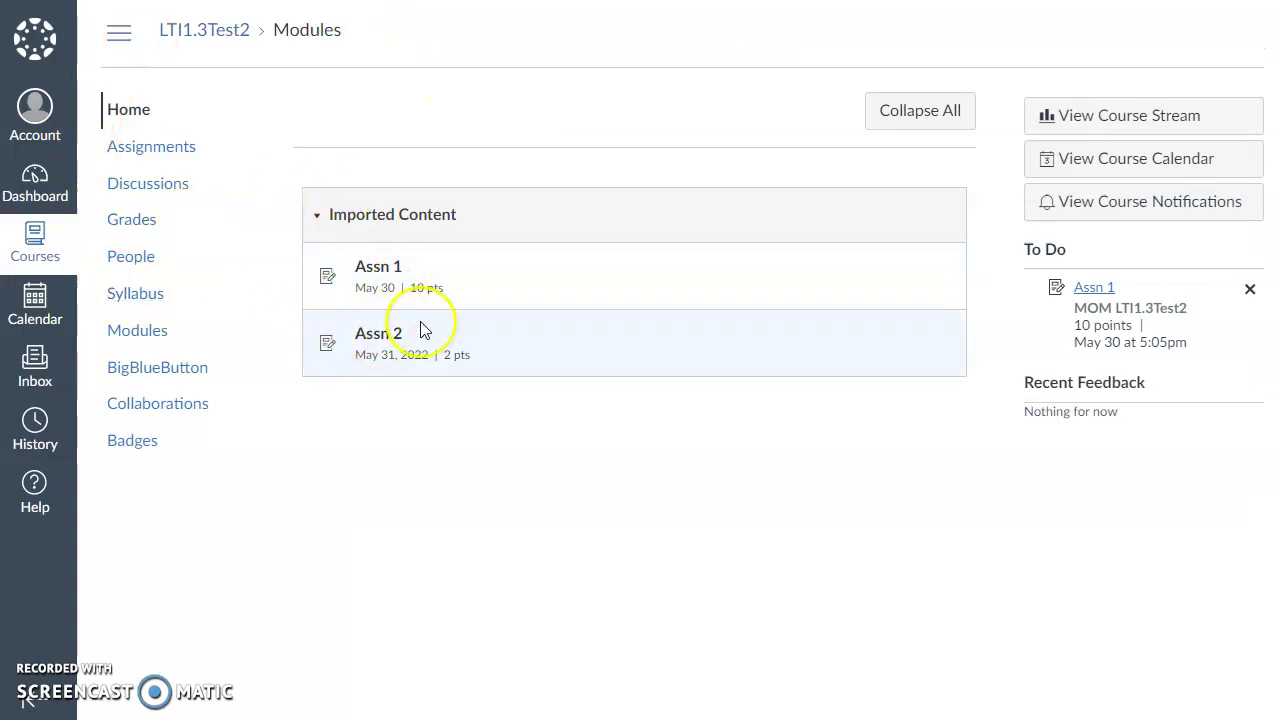
pyautogui.click(380, 270)
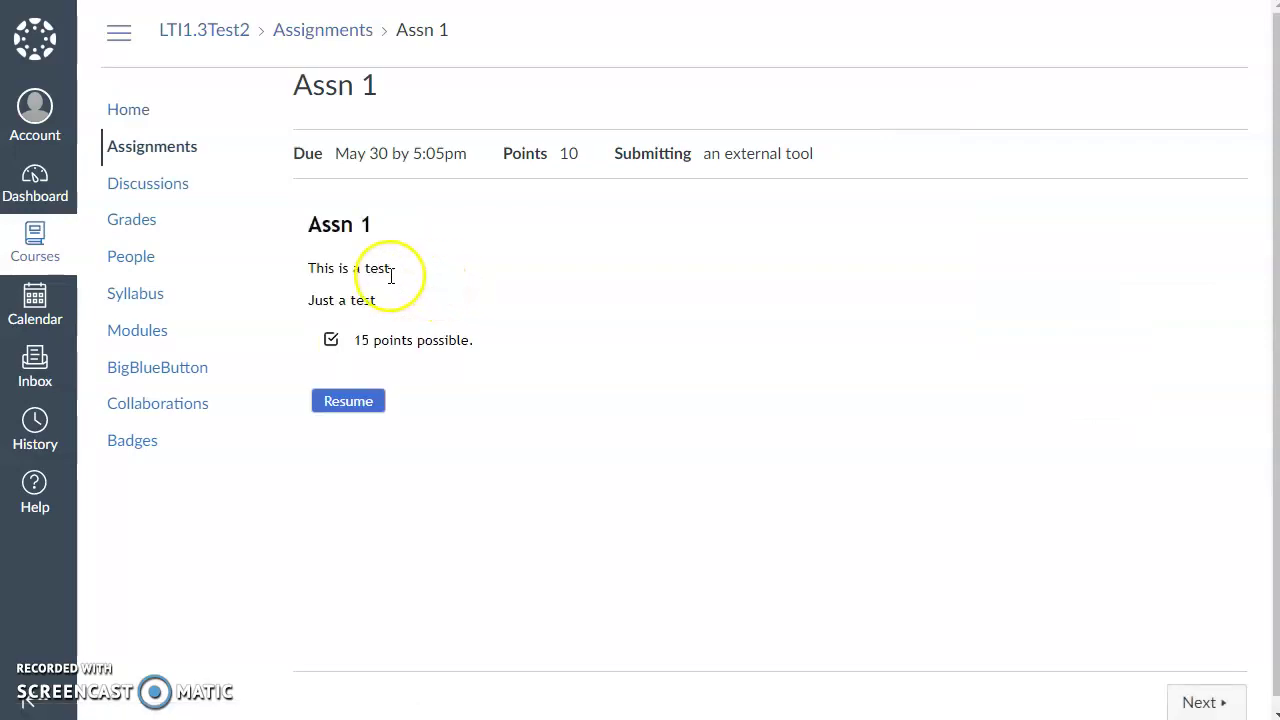
pyautogui.click(360, 402)
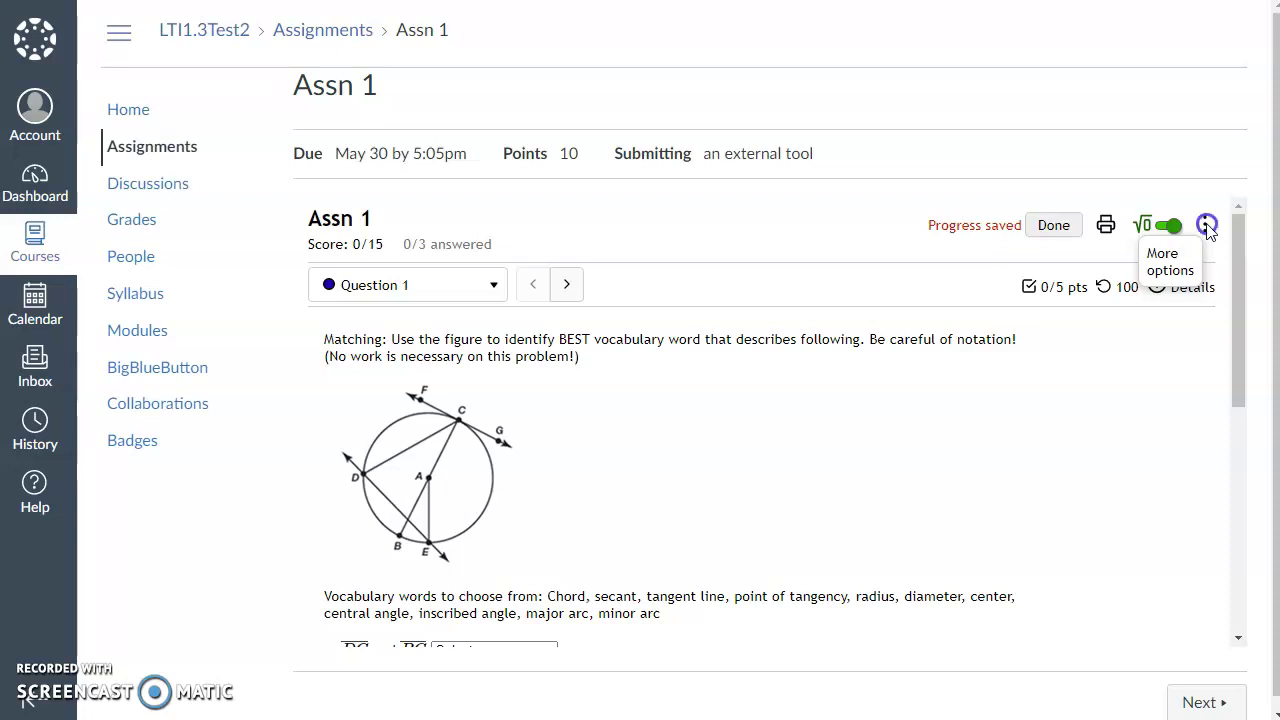
pyautogui.click(1206, 226)
pyautogui.click(1150, 303)
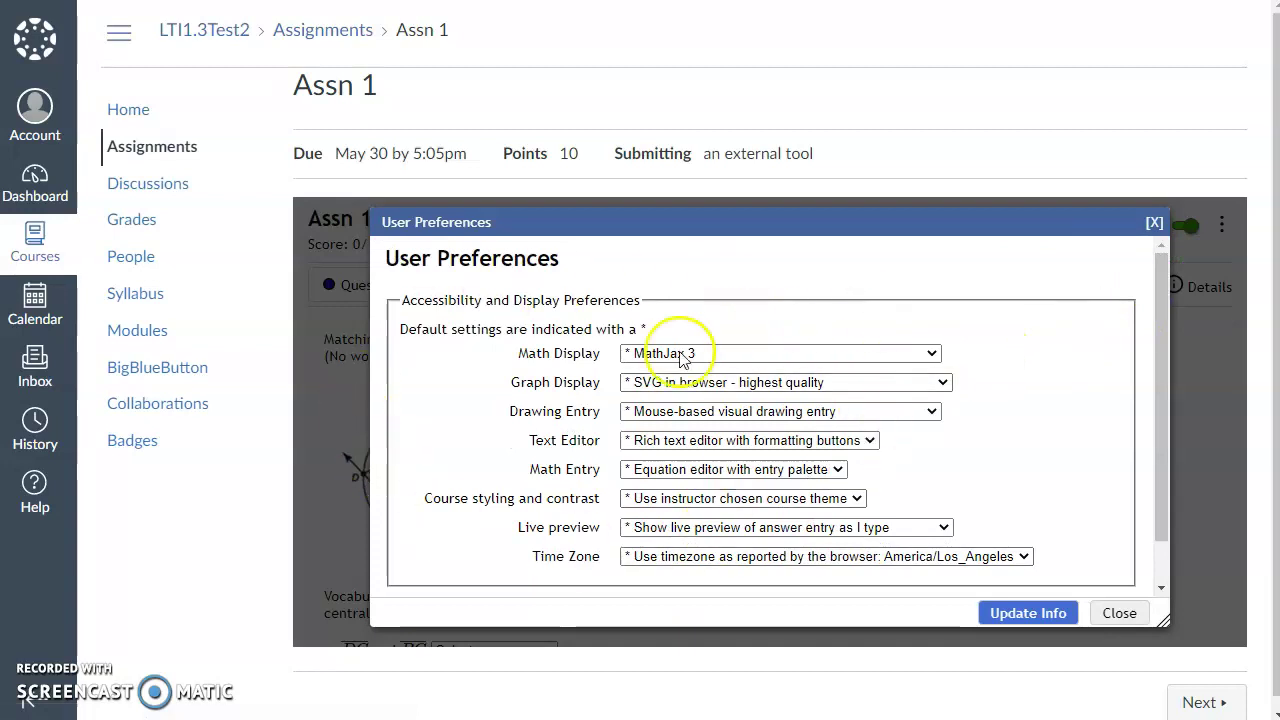
pyautogui.click(666, 408)
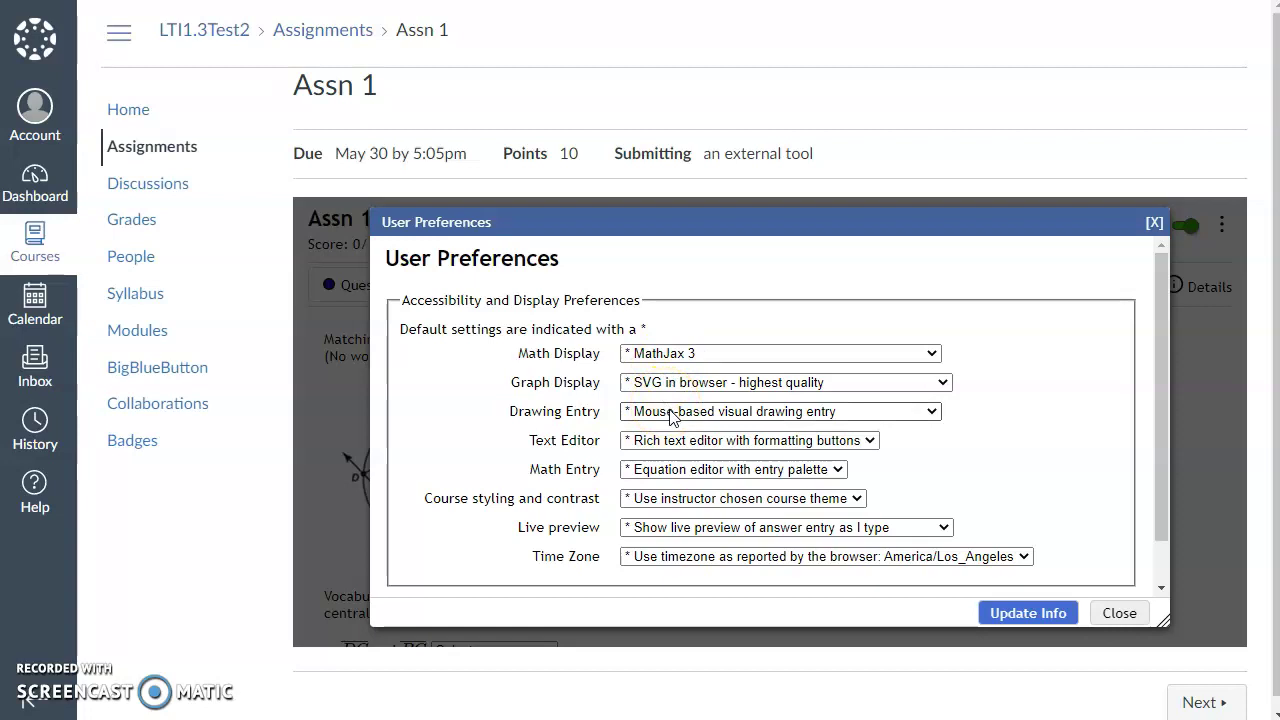
pyautogui.scroll(-2, 705, 425)
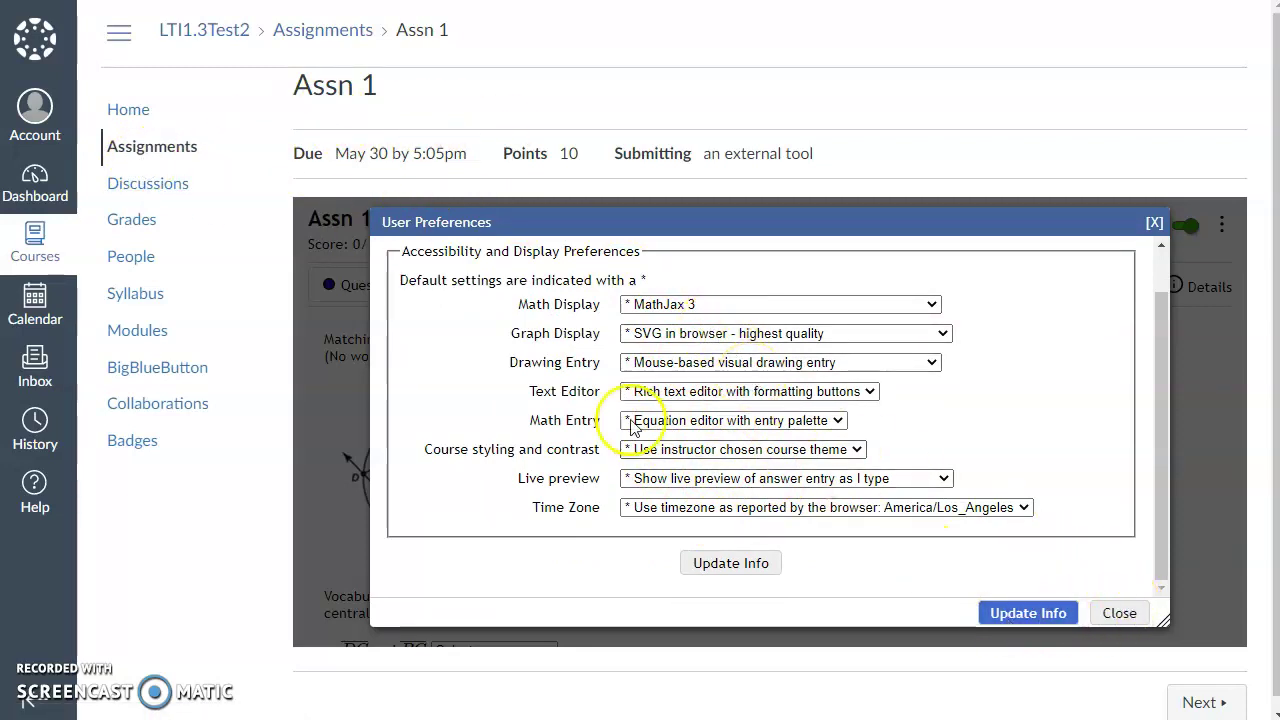
pyautogui.click(1119, 612)
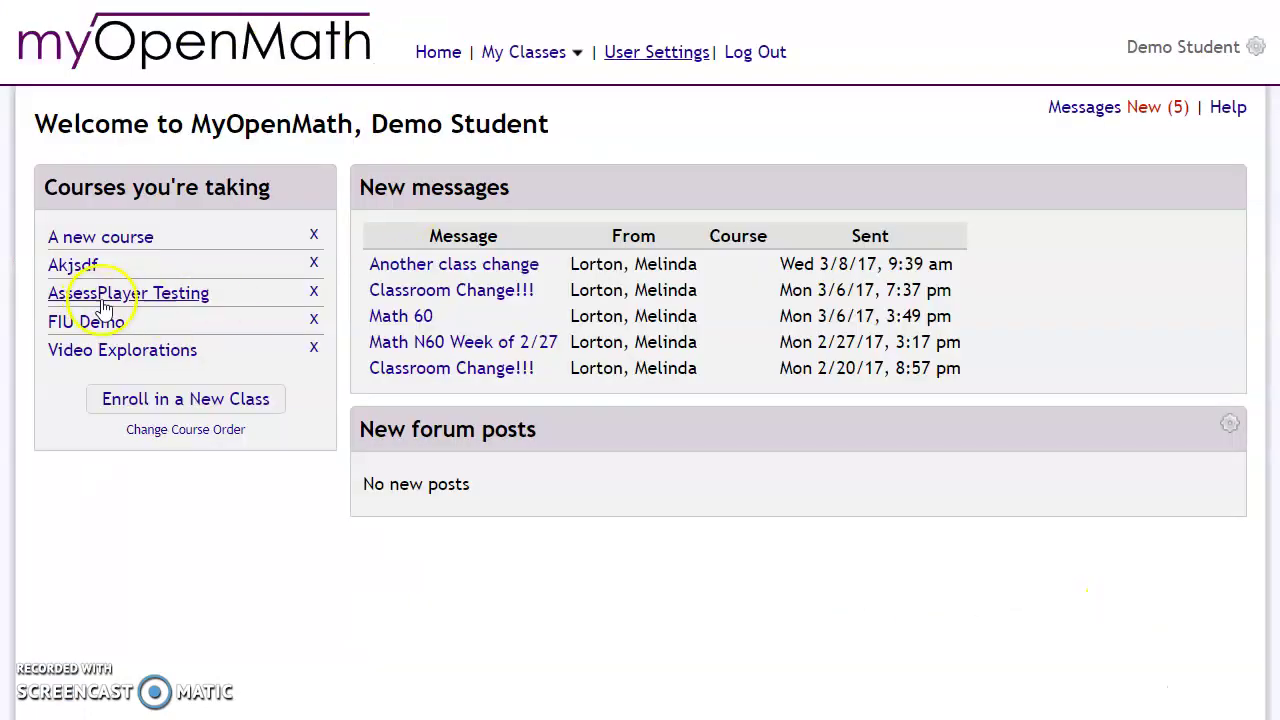
# Start the Intro Assessment in the AssessPlayer Testing course and focus Question 1's answer box
pyautogui.click(102, 293)
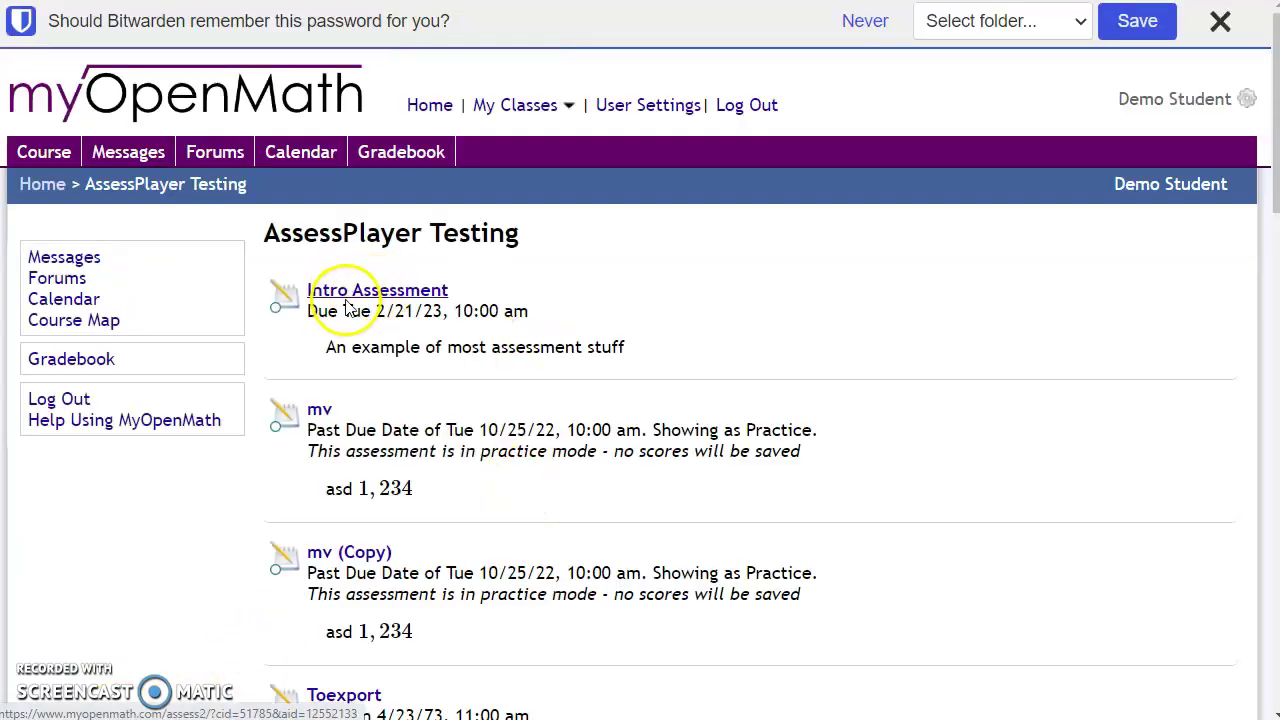
pyautogui.click(346, 300)
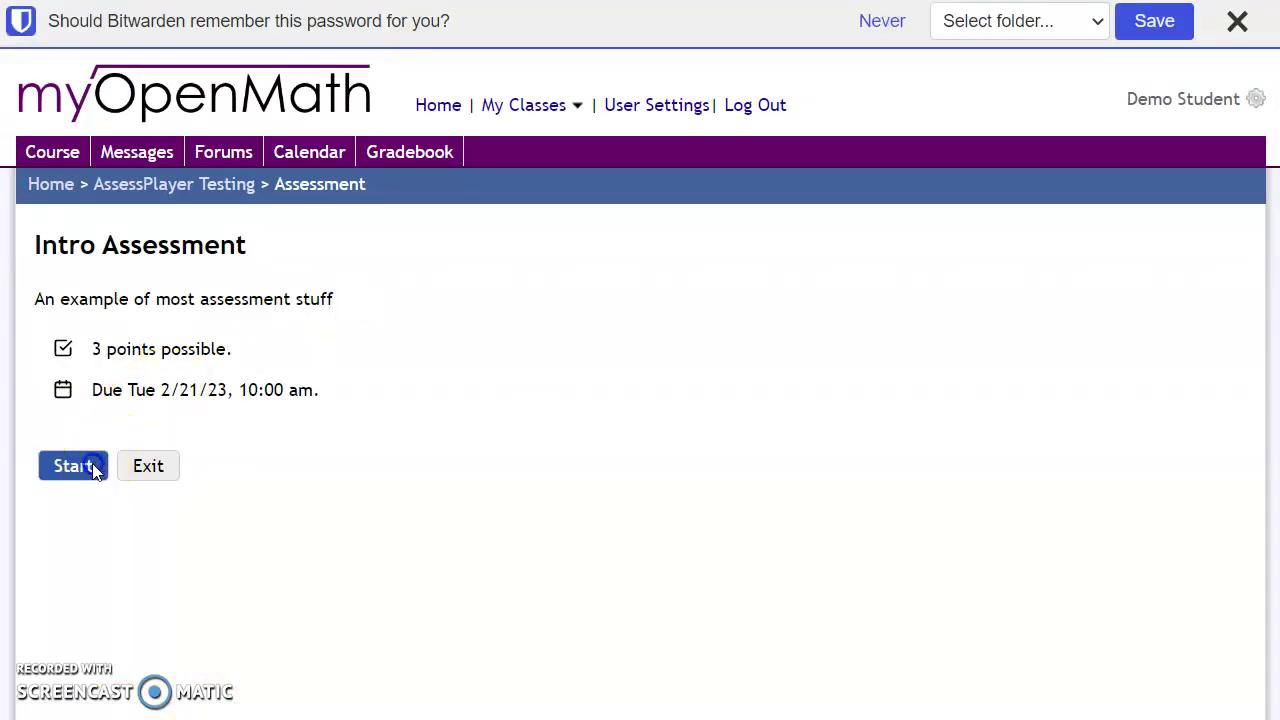
pyautogui.click(92, 466)
pyautogui.click(252, 463)
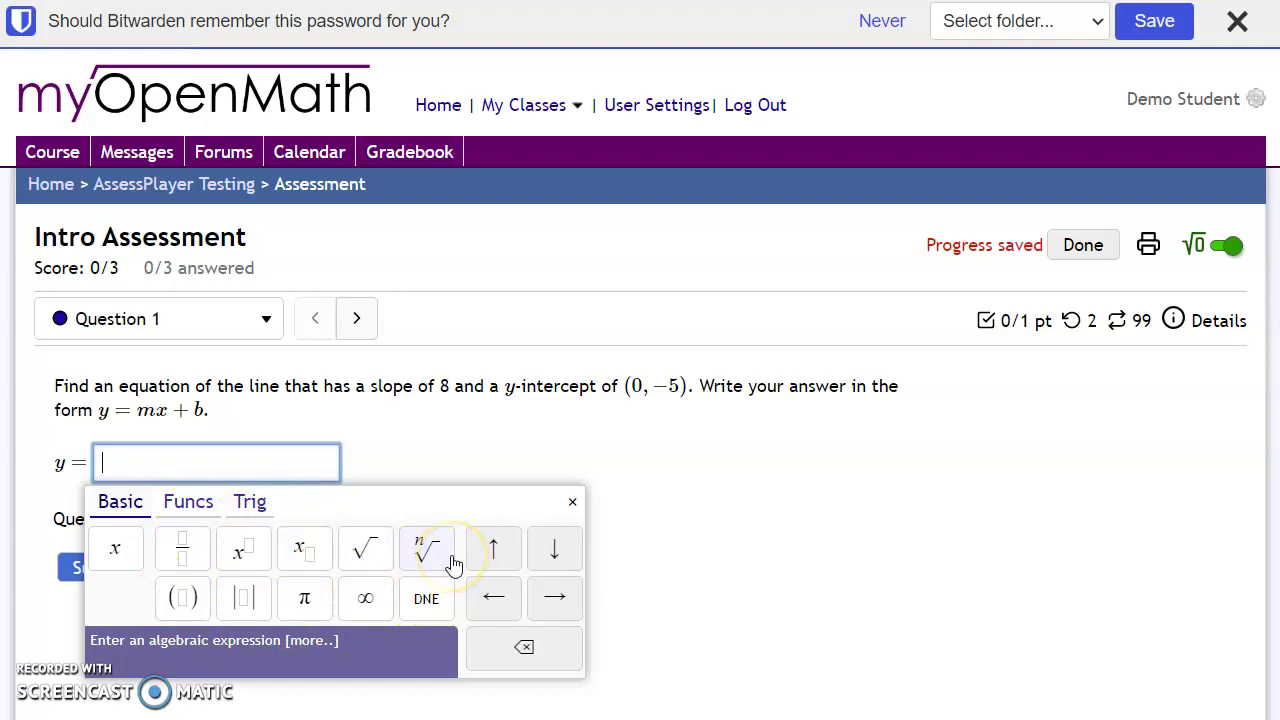
# Replace the trial 1/3 entry in Question 1's answer with the exponent expression 3²
pyautogui.click(210, 465)
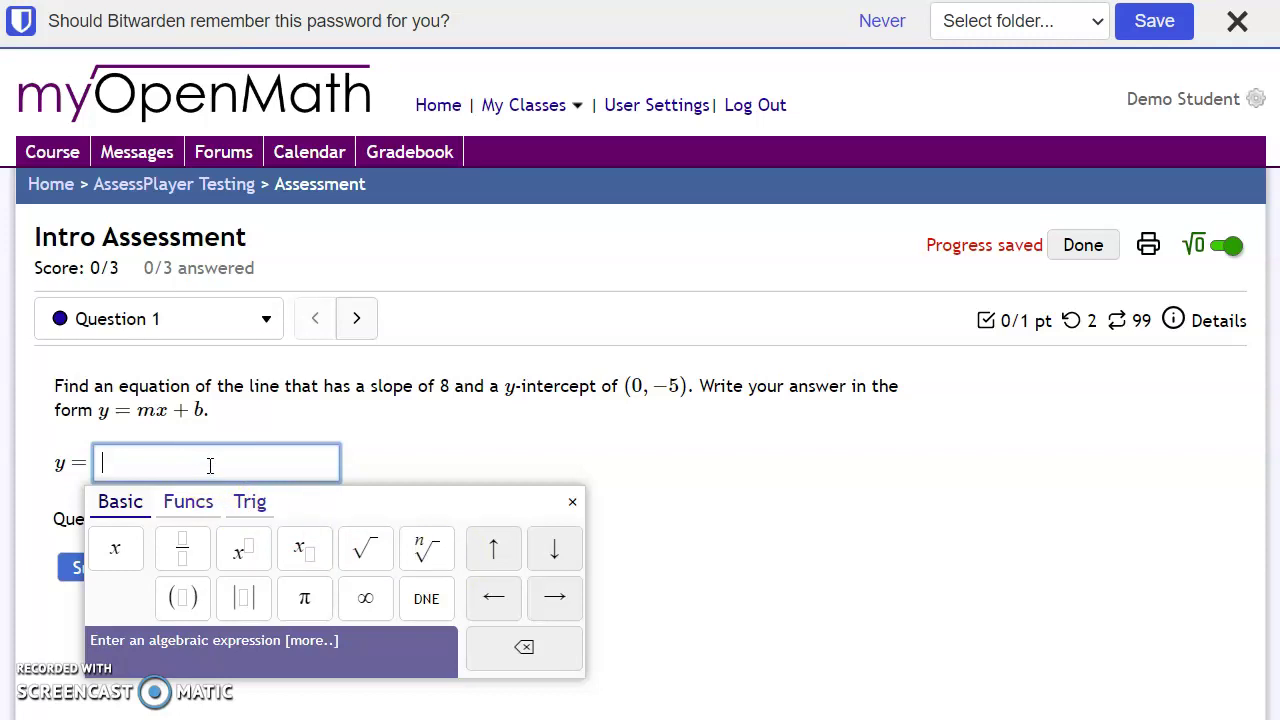
pyautogui.write('1/')
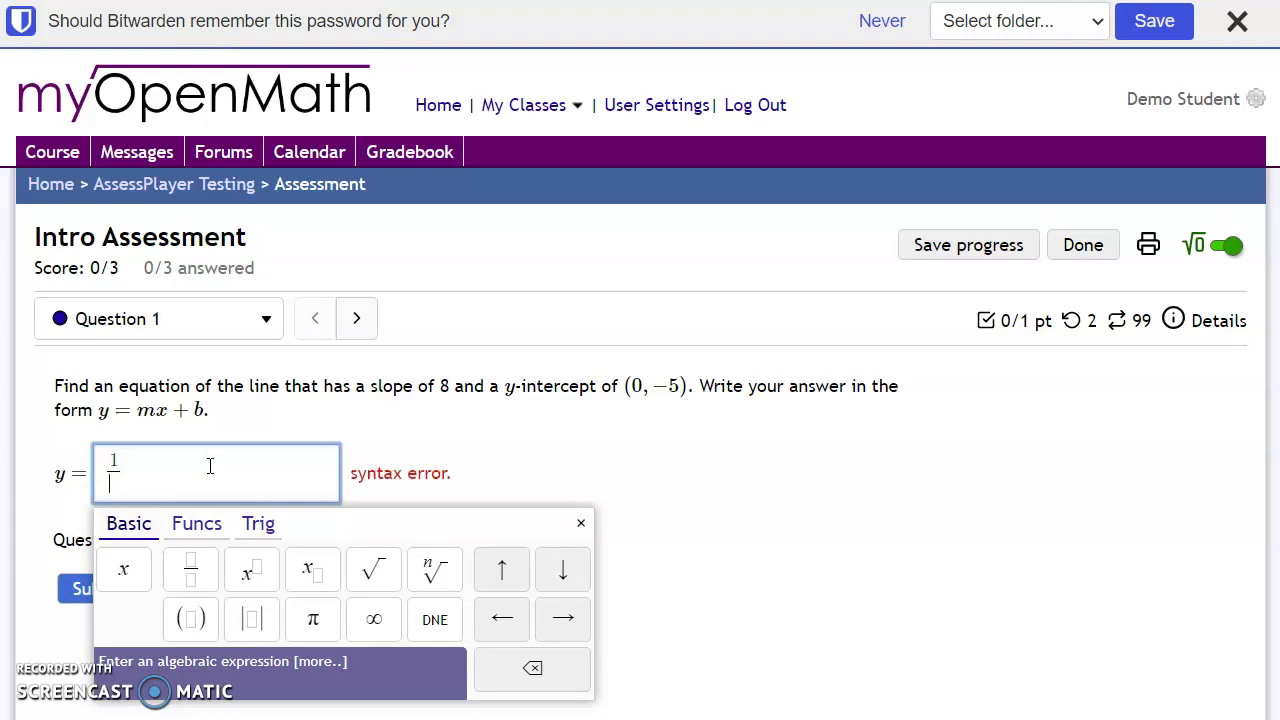
pyautogui.write('3')
pyautogui.press('Right')
pyautogui.write('sqrt')
pyautogui.press('BackSpace')
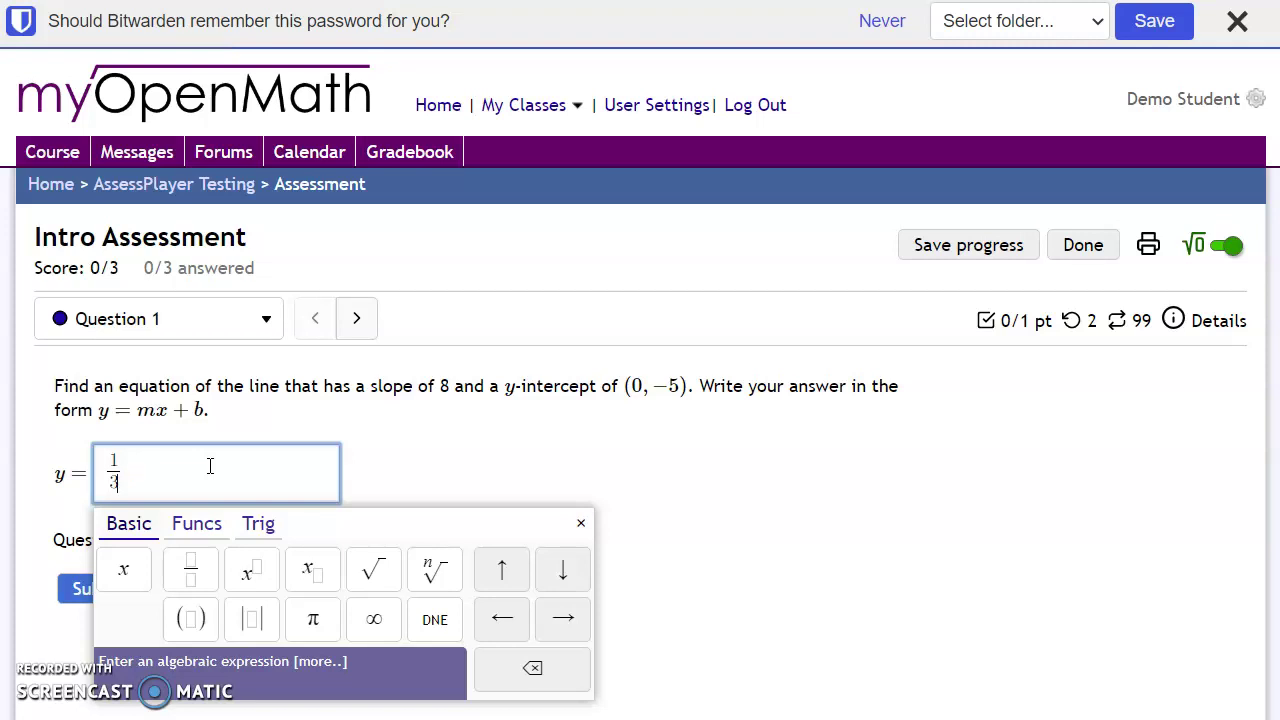
pyautogui.hotkey('ctrl', 'a')
pyautogui.write('8')
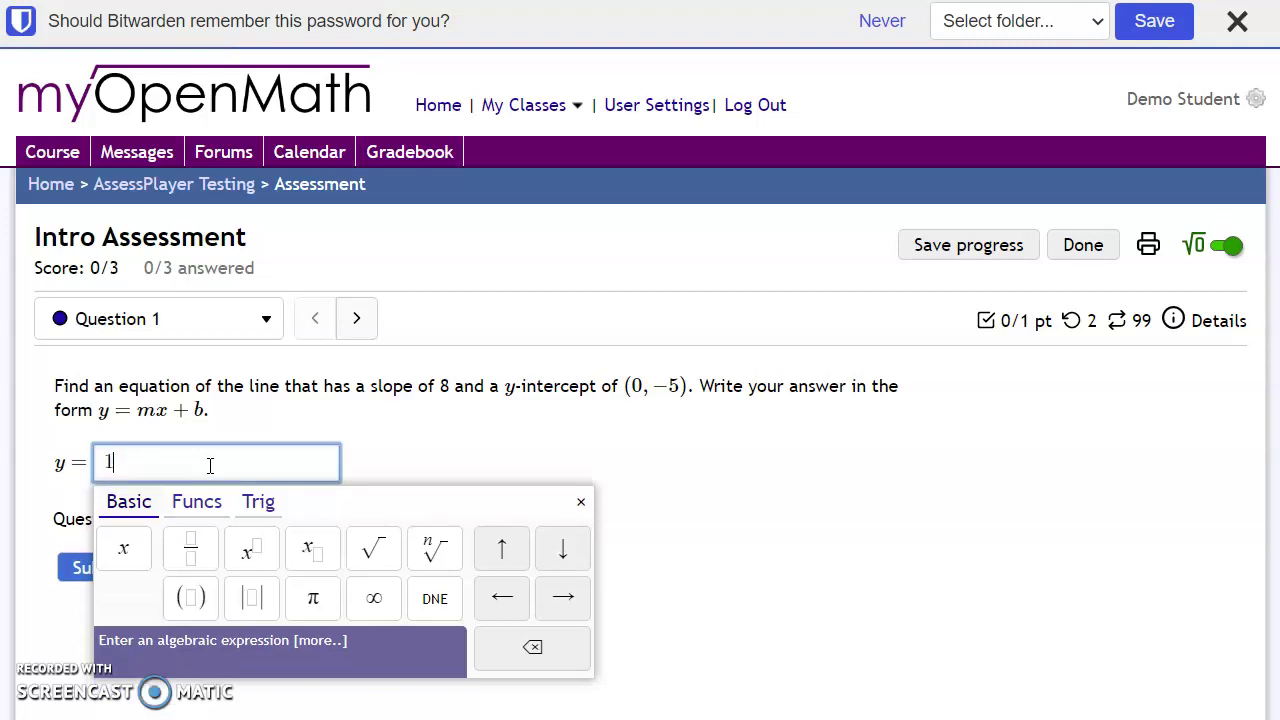
pyautogui.write('^2')
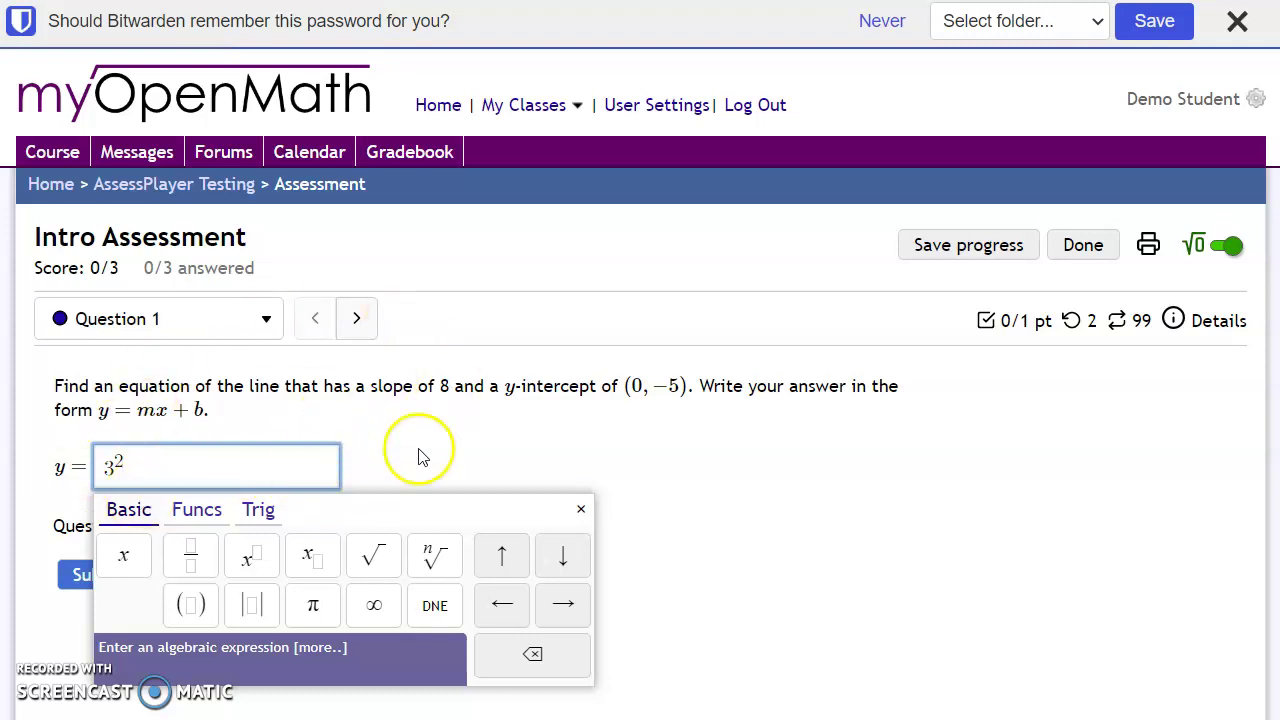
# Dismiss the equation palette and move on to Question 3
pyautogui.click(226, 410)
pyautogui.click(358, 322)
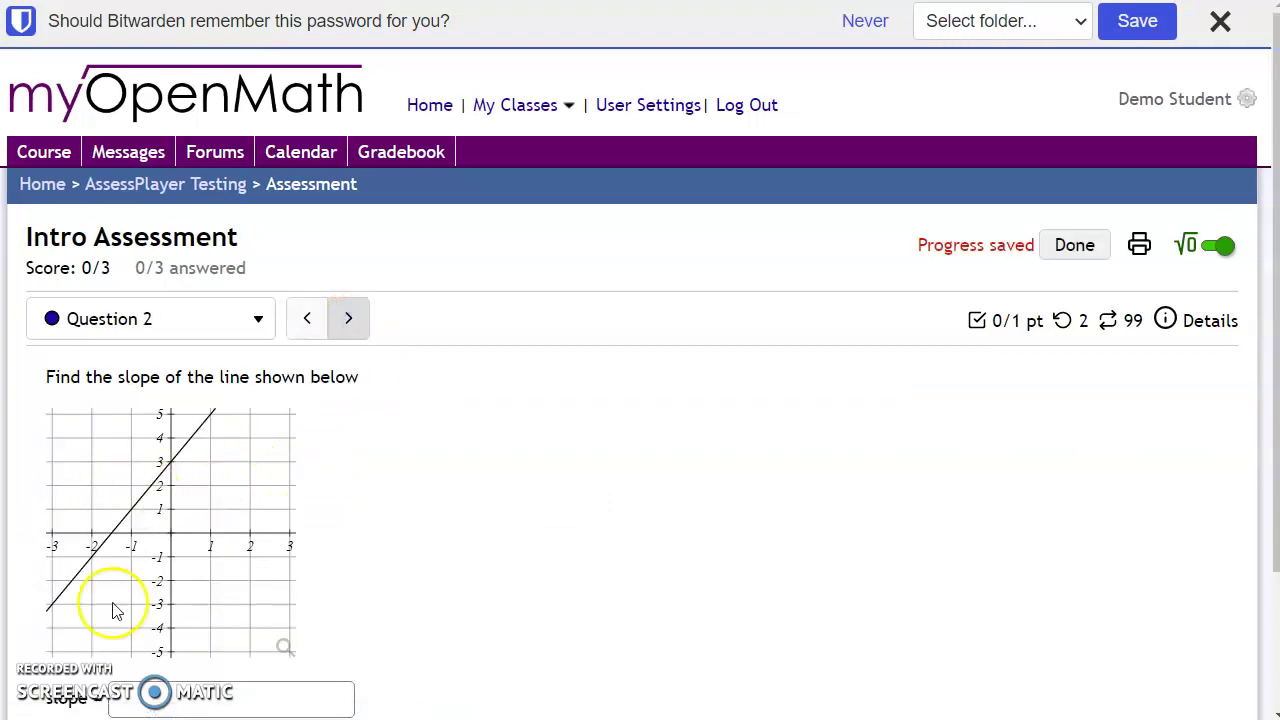
pyautogui.scroll(-1, 258, 560)
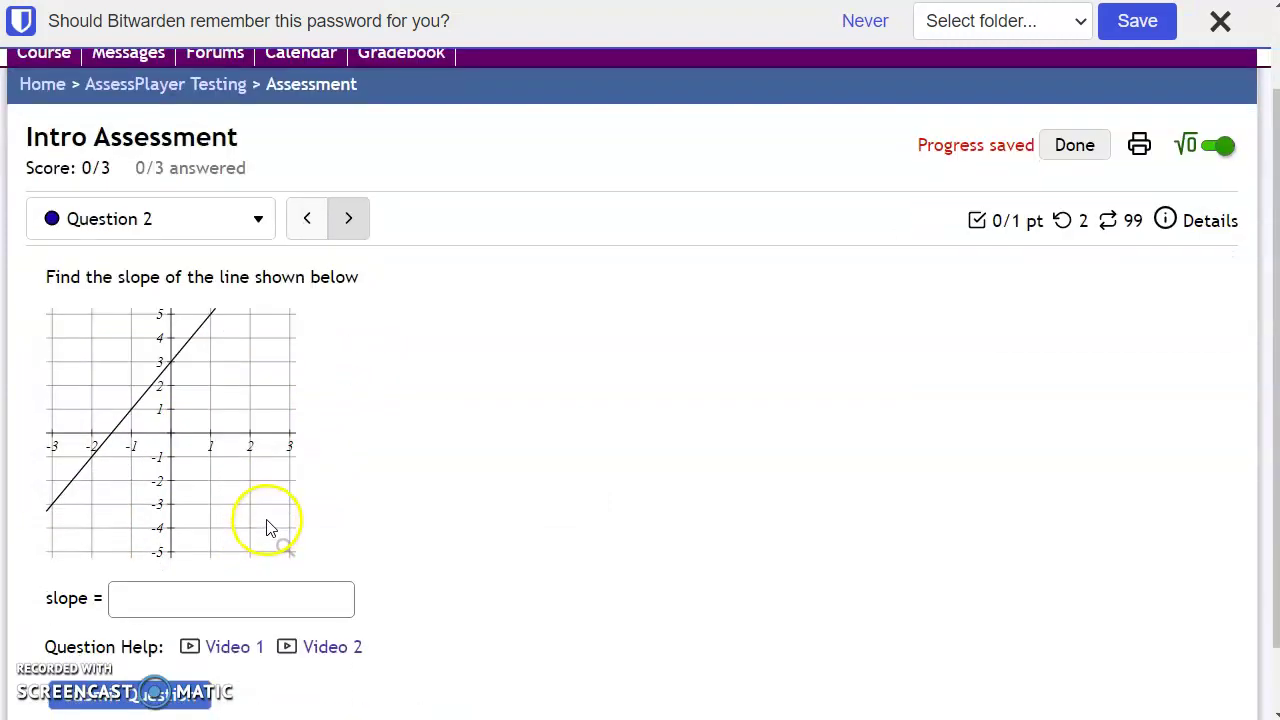
pyautogui.click(357, 208)
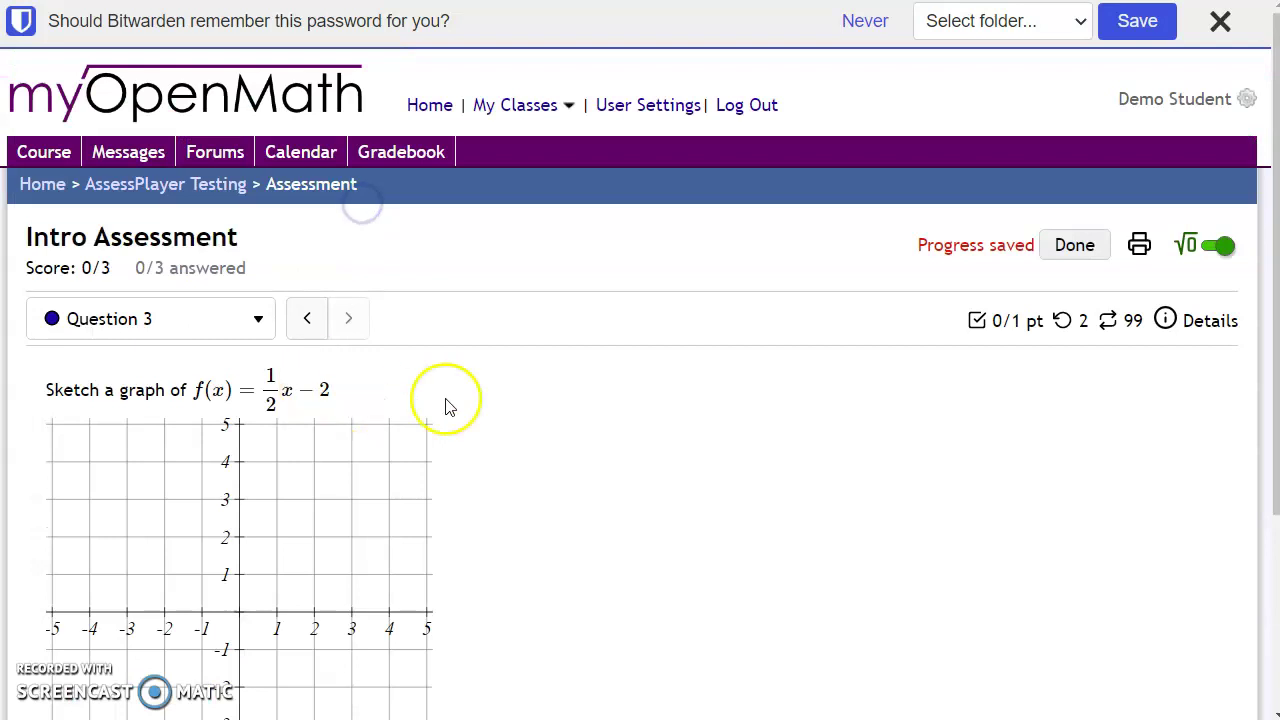
pyautogui.scroll(-2, 420, 405)
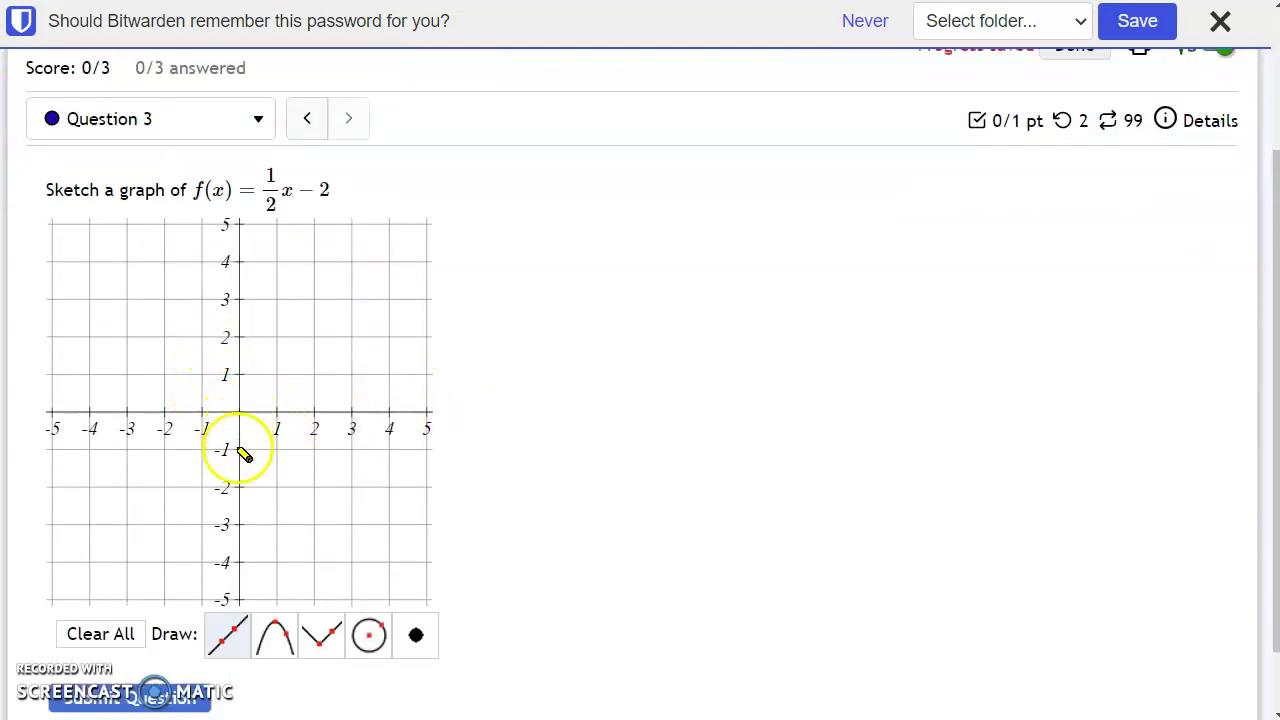
# Draw the line through (0,-2) and (2,-1) and dismiss the password-saving prompt
pyautogui.click(240, 488)
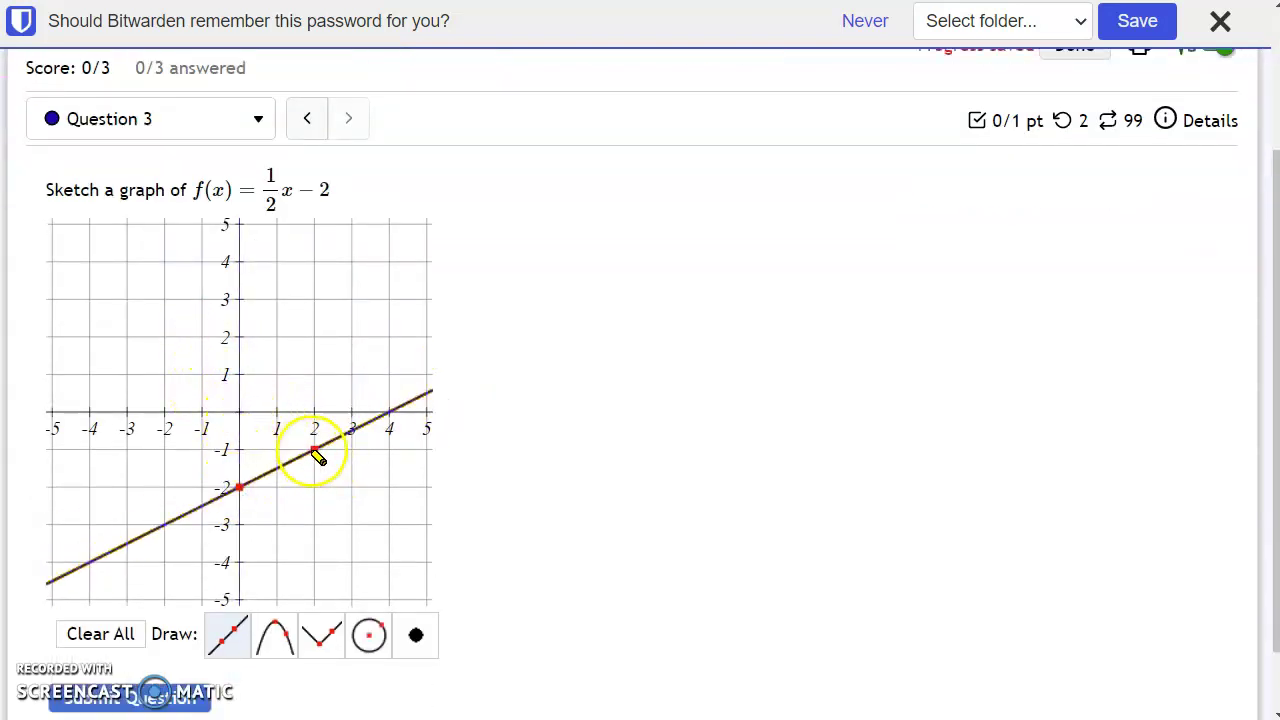
pyautogui.click(314, 450)
pyautogui.scroll(2, 622, 420)
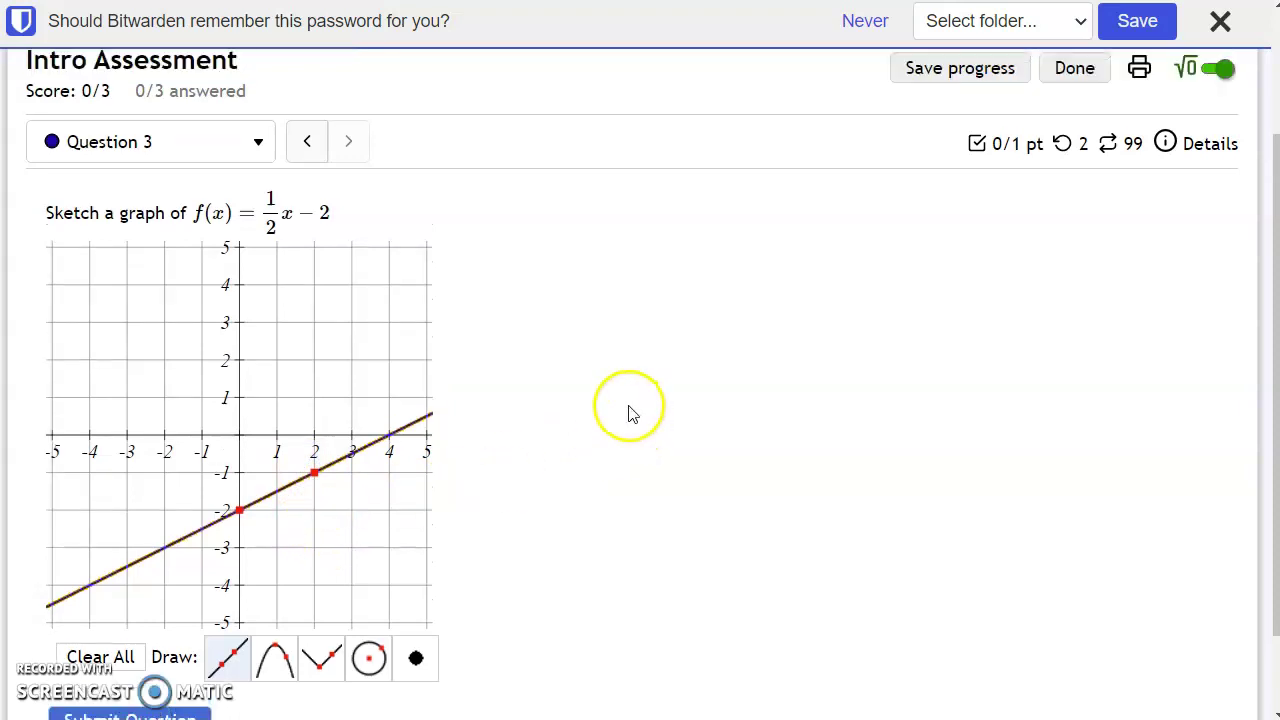
pyautogui.click(1220, 22)
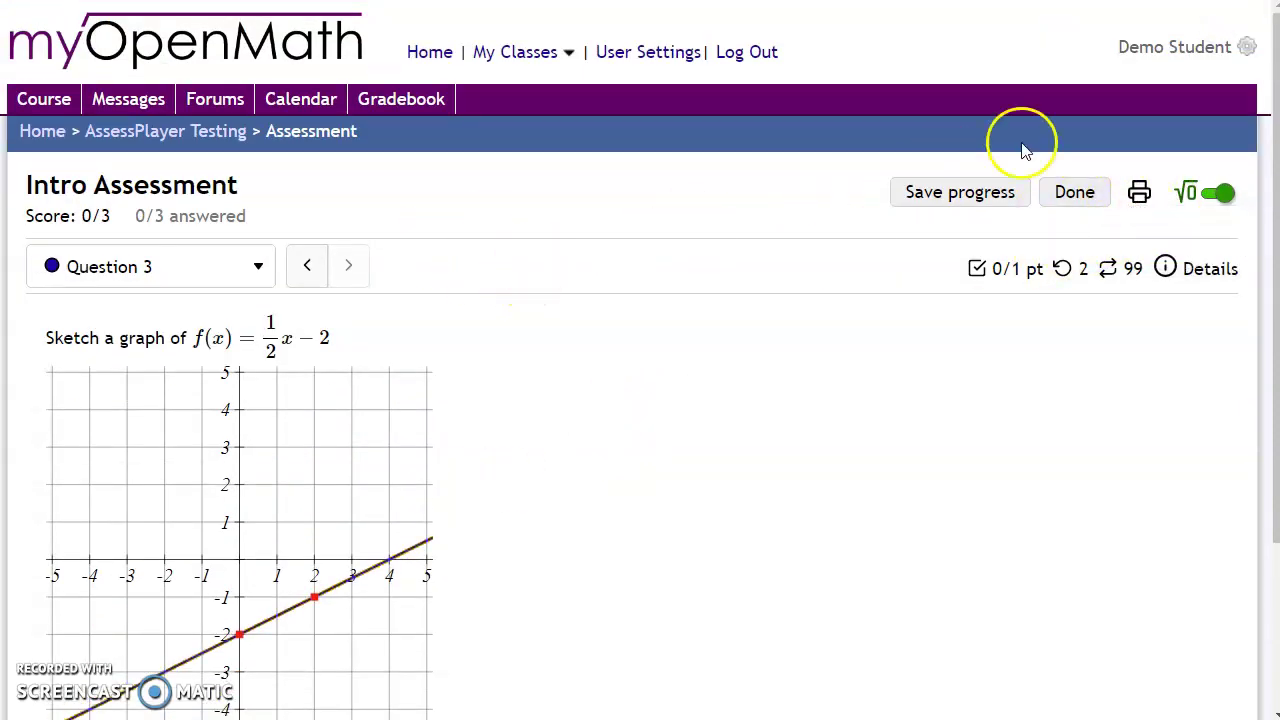
# Set Graph Display to text alternatives, Drawing Entry to keyboard, Math Entry to calculator-style, and save
pyautogui.click(1247, 48)
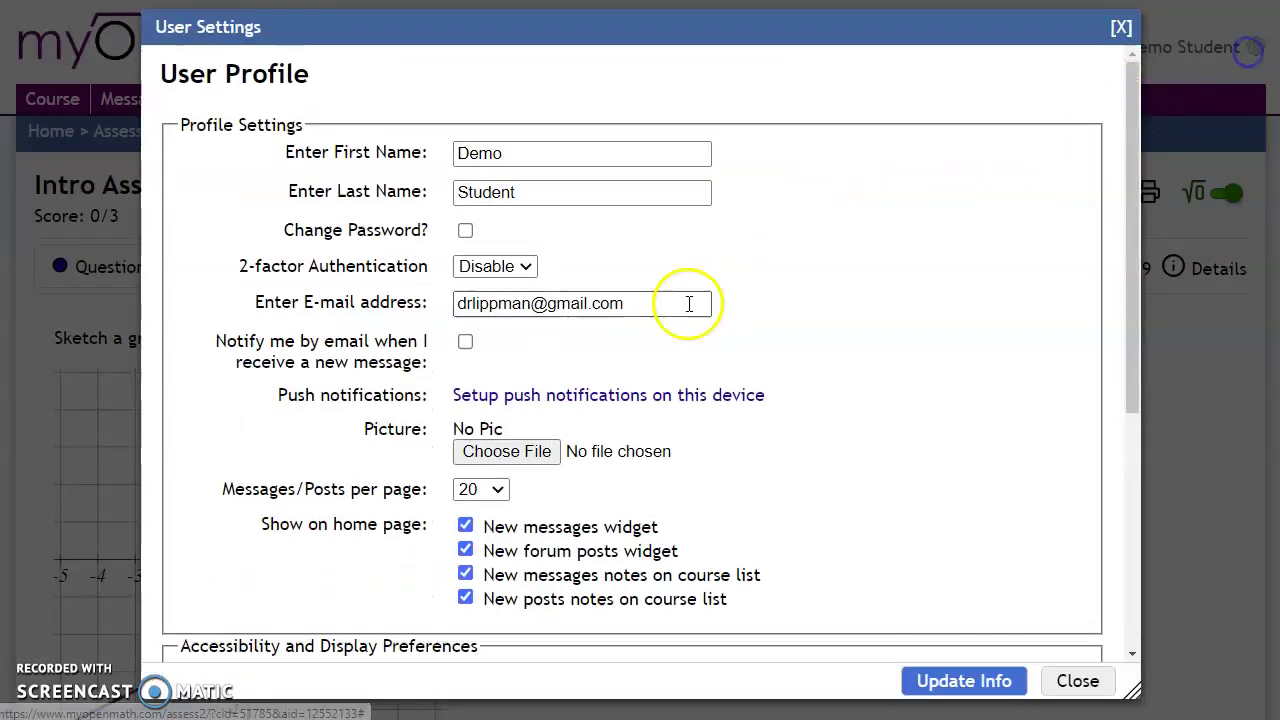
pyautogui.scroll(-4, 600, 310)
pyautogui.scroll(-1, 590, 315)
pyautogui.click(486, 339)
pyautogui.click(493, 406)
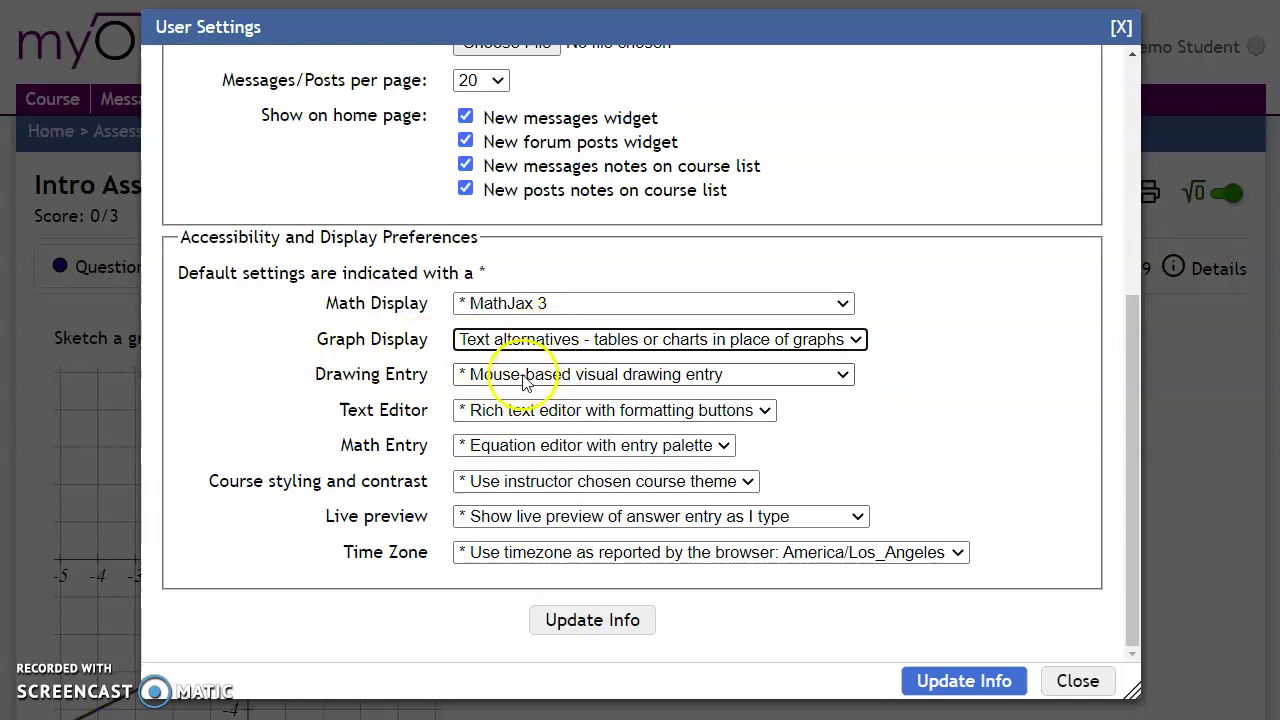
pyautogui.click(516, 374)
pyautogui.click(498, 418)
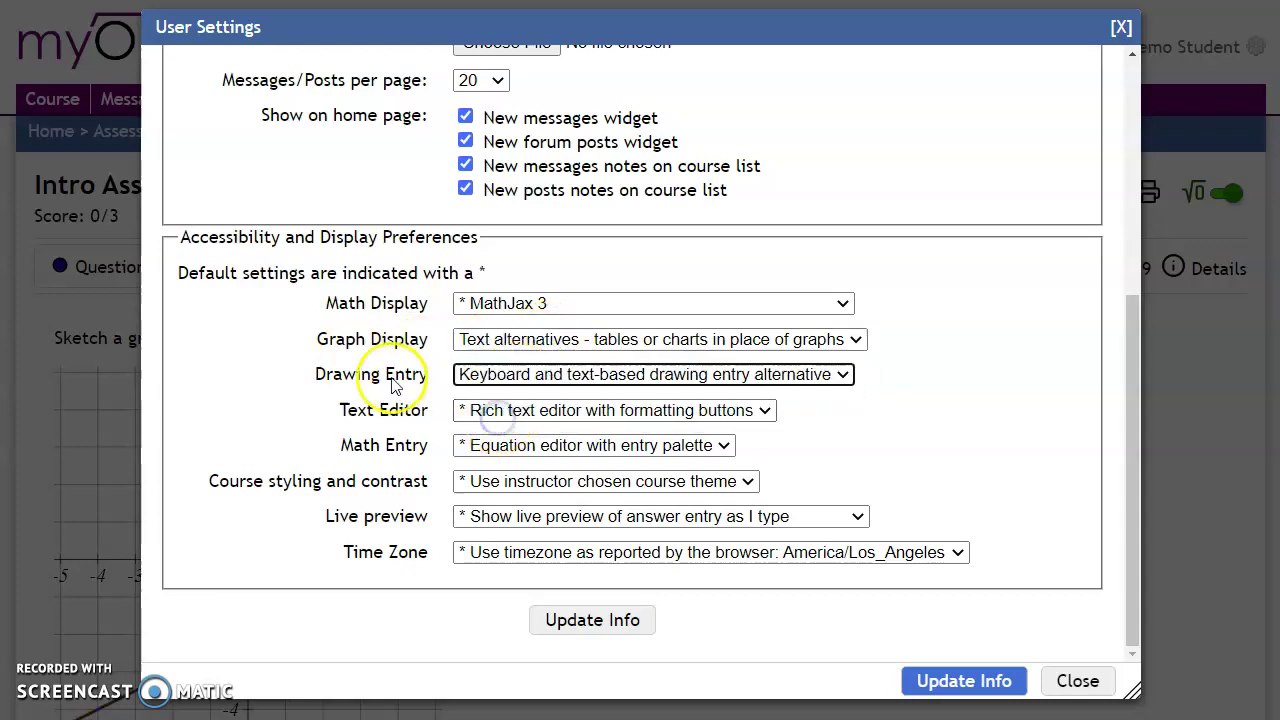
pyautogui.click(551, 445)
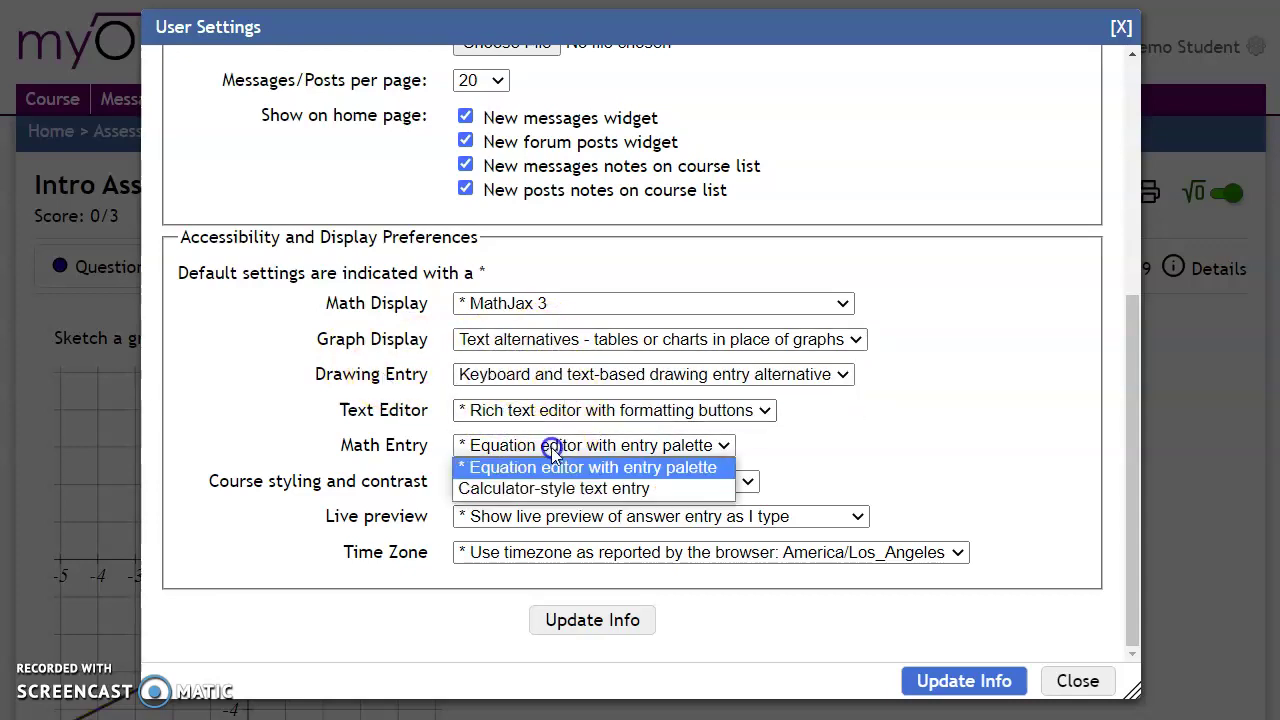
pyautogui.click(502, 489)
pyautogui.click(943, 680)
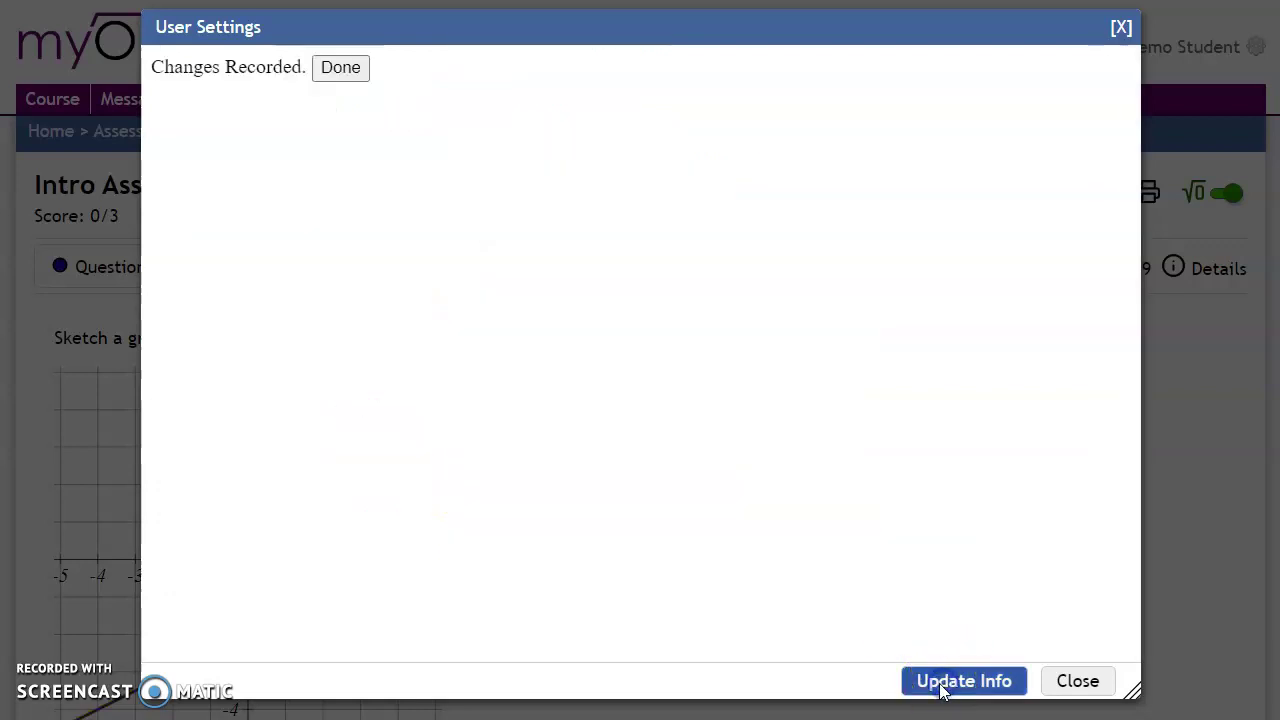
pyautogui.click(343, 69)
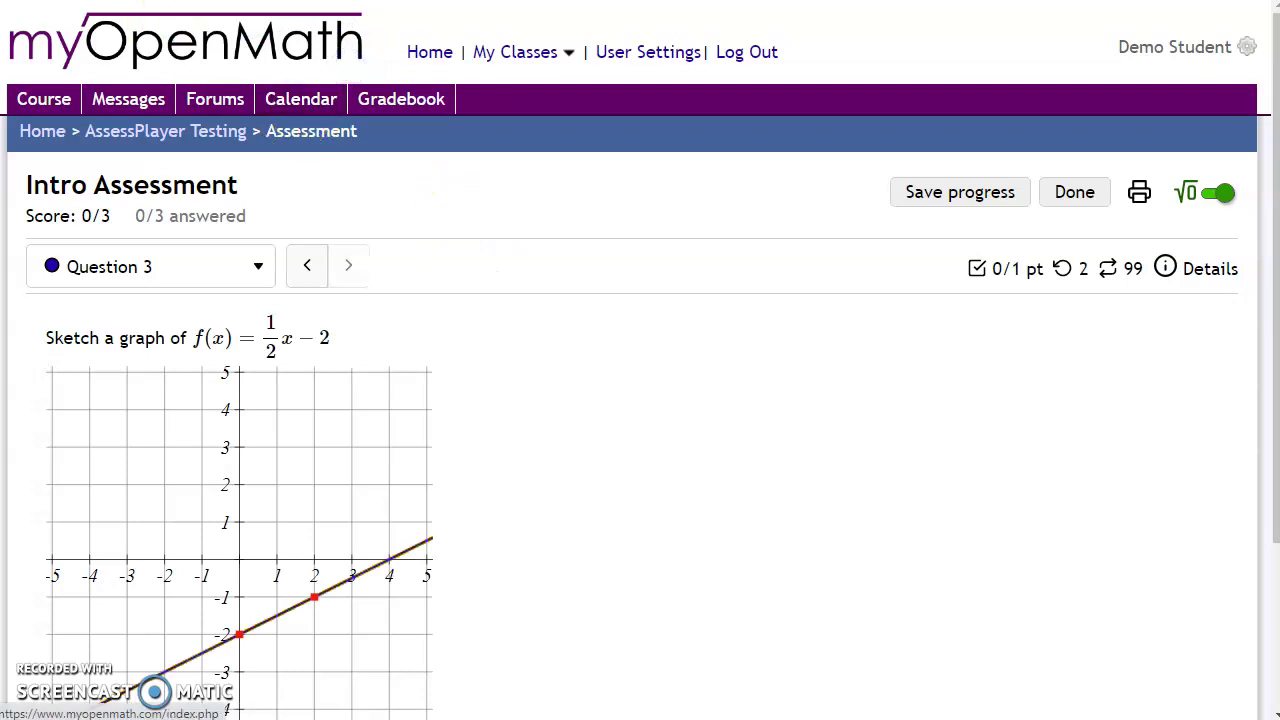
# Reload the page, resume the assessment, and delete the old 3^2 answer
pyautogui.press('F5')
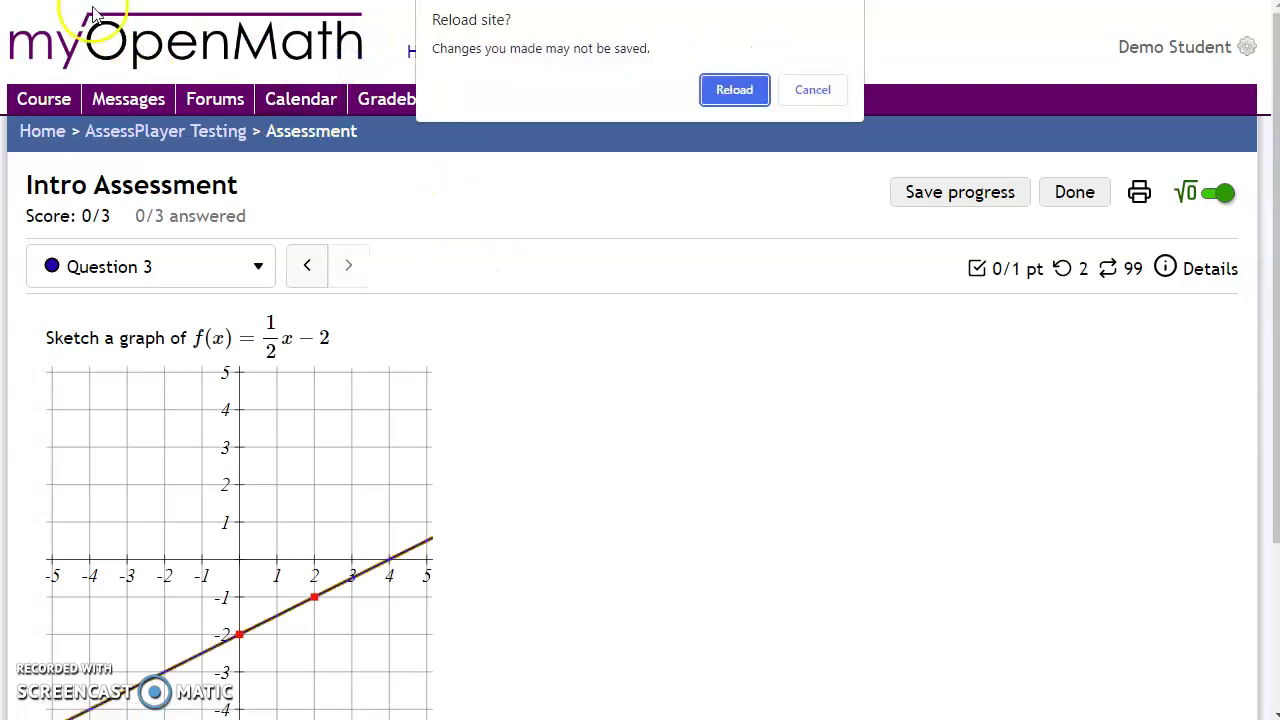
pyautogui.click(735, 92)
pyautogui.click(86, 413)
pyautogui.tripleClick(219, 426)
pyautogui.press('BackSpace')
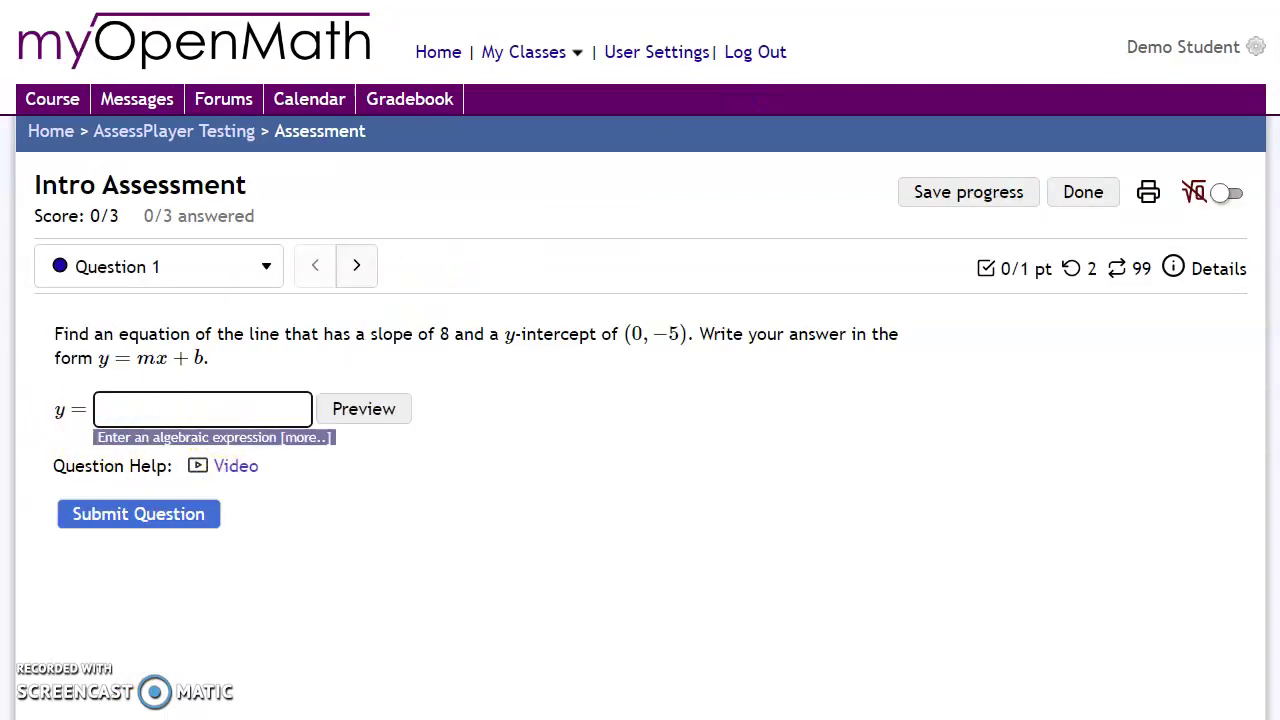
# Type sqrt(3) as plain text in Question 1's answer box
pyautogui.click(306, 357)
pyautogui.click(166, 406)
pyautogui.write('3^2')
pyautogui.write(' 1/3')
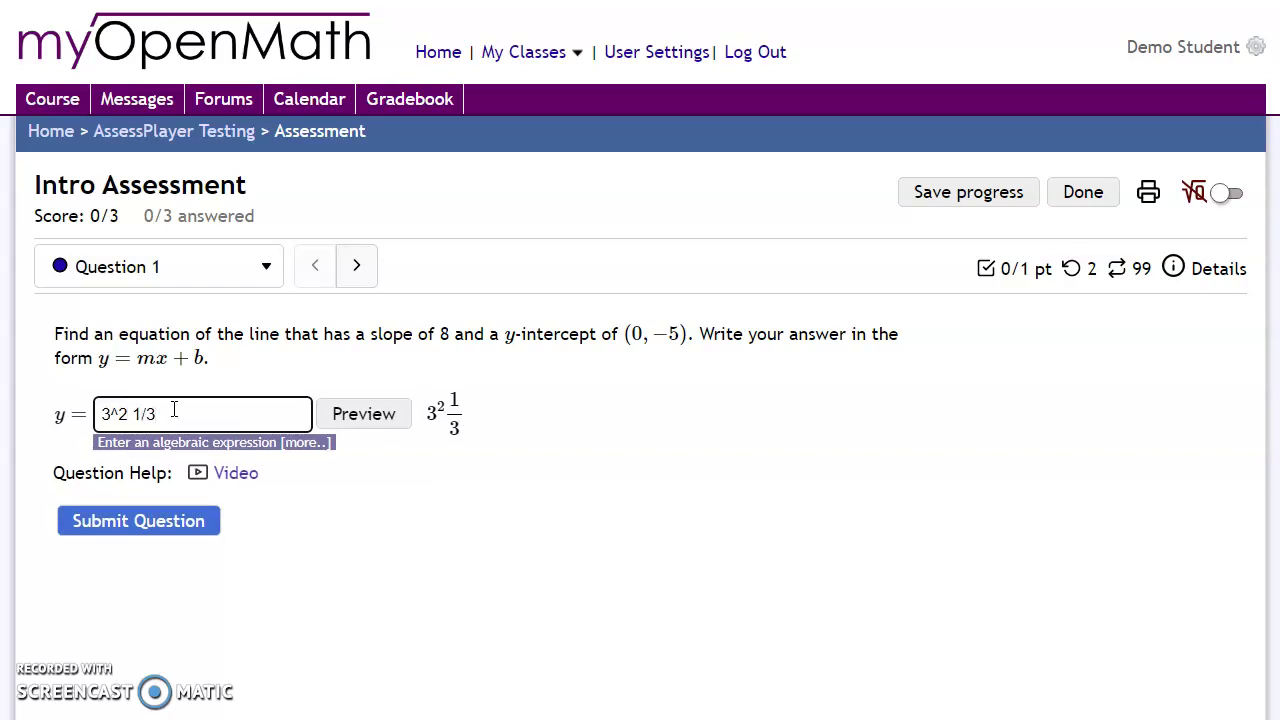
pyautogui.press('BackSpace')
pyautogui.press('BackSpace')
pyautogui.press('BackSpace')
pyautogui.press('BackSpace')
pyautogui.press('BackSpace')
pyautogui.press('BackSpace')
pyautogui.write('sqrt(3)')
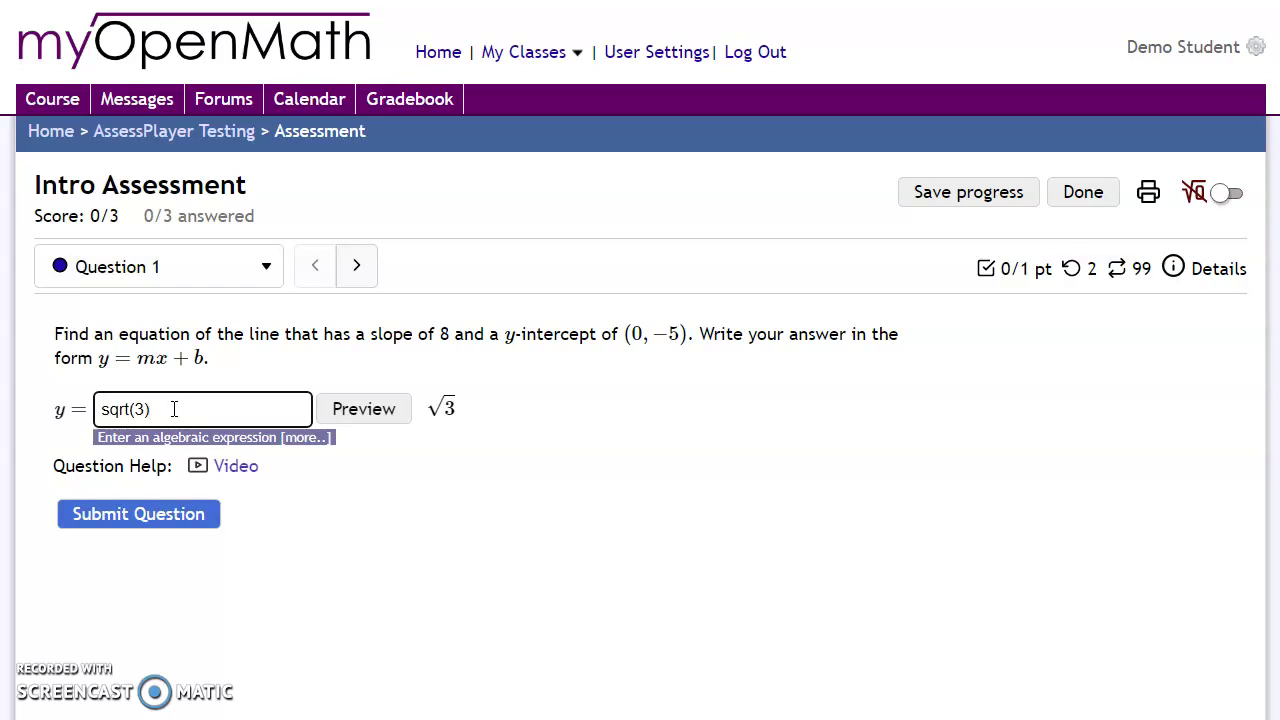
# Replace sqrt(3) with (x+2)/3 in Question 1's answer box
pyautogui.hotkey('ctrl', 'a')
pyautogui.press('BackSpace')
pyautogui.write('(x+2)/3')
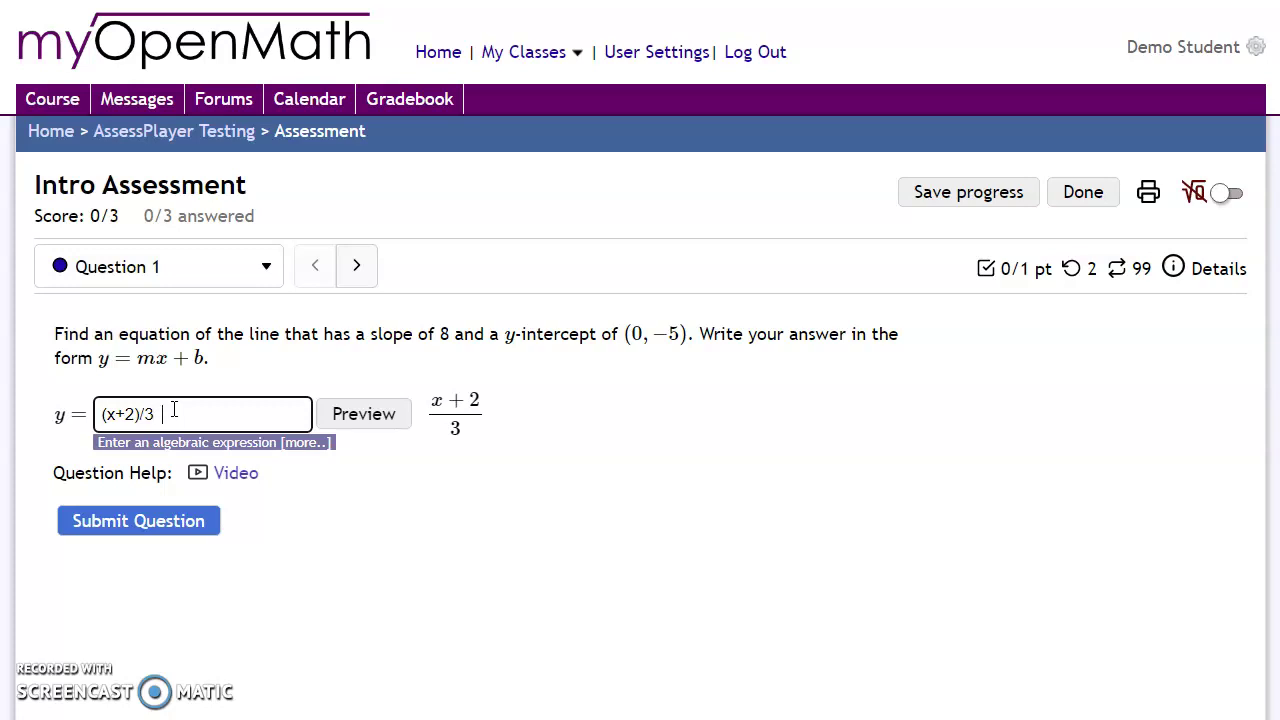
# Try x+2/3, then delete the extra text and erase the whole answer
pyautogui.write('x+2/3')
pyautogui.moveTo(220, 412); pyautogui.dragTo(163, 414)
pyautogui.press('BackSpace')
pyautogui.click(203, 418)
pyautogui.press('BackSpace')
pyautogui.press('BackSpace')
pyautogui.press('BackSpace')
pyautogui.press('BackSpace')
pyautogui.press('BackSpace')
pyautogui.press('BackSpace')
pyautogui.press('BackSpace')
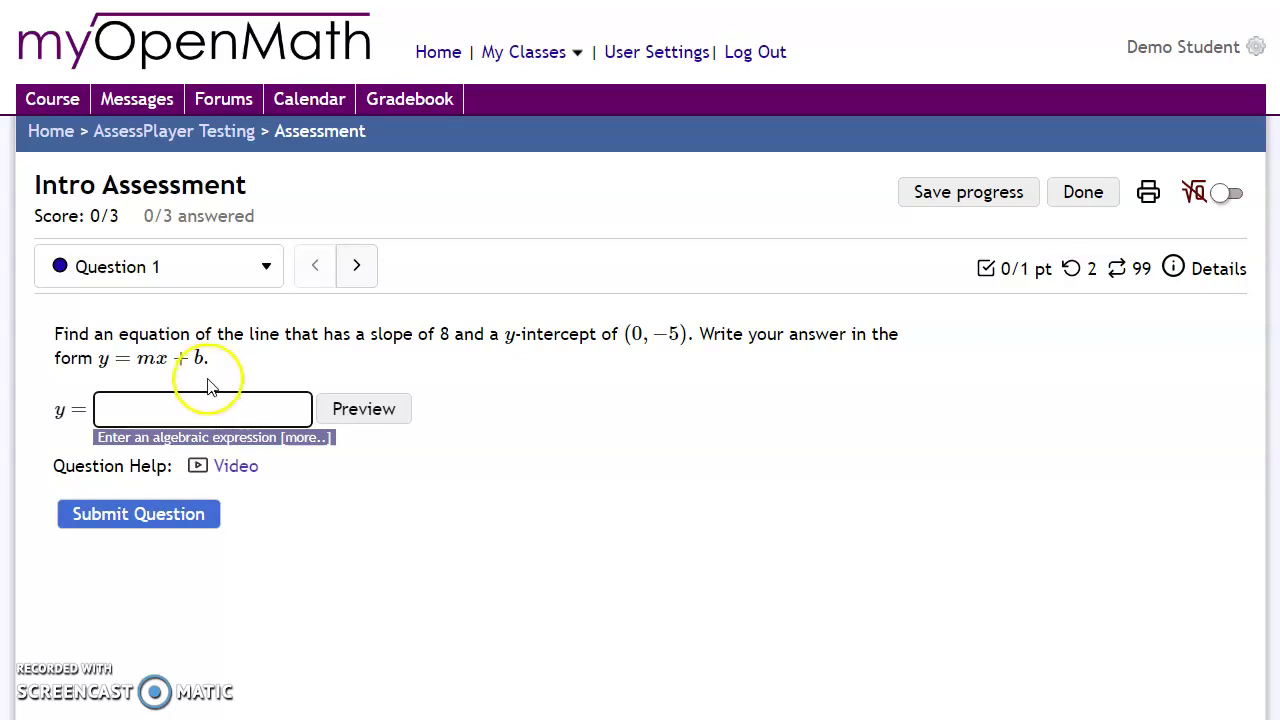
# Leave the answer box and go to Question 2
pyautogui.click(287, 360)
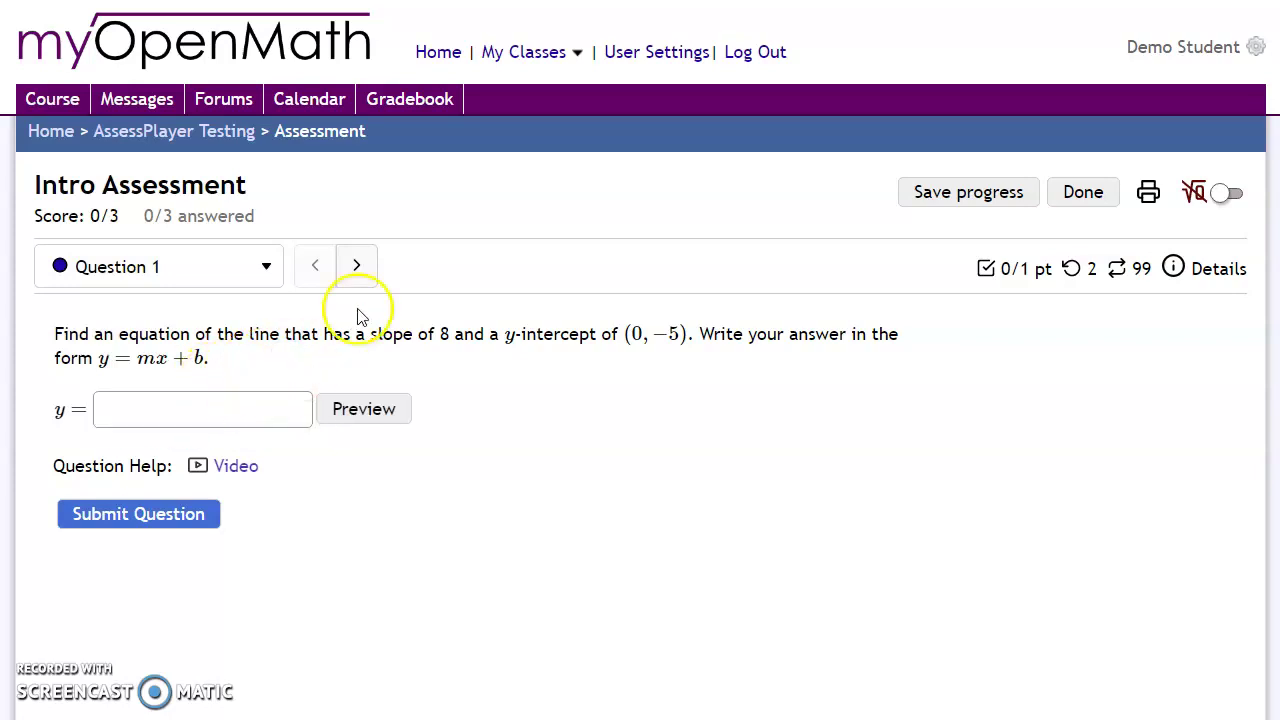
pyautogui.click(358, 270)
pyautogui.scroll(-2, 272, 440)
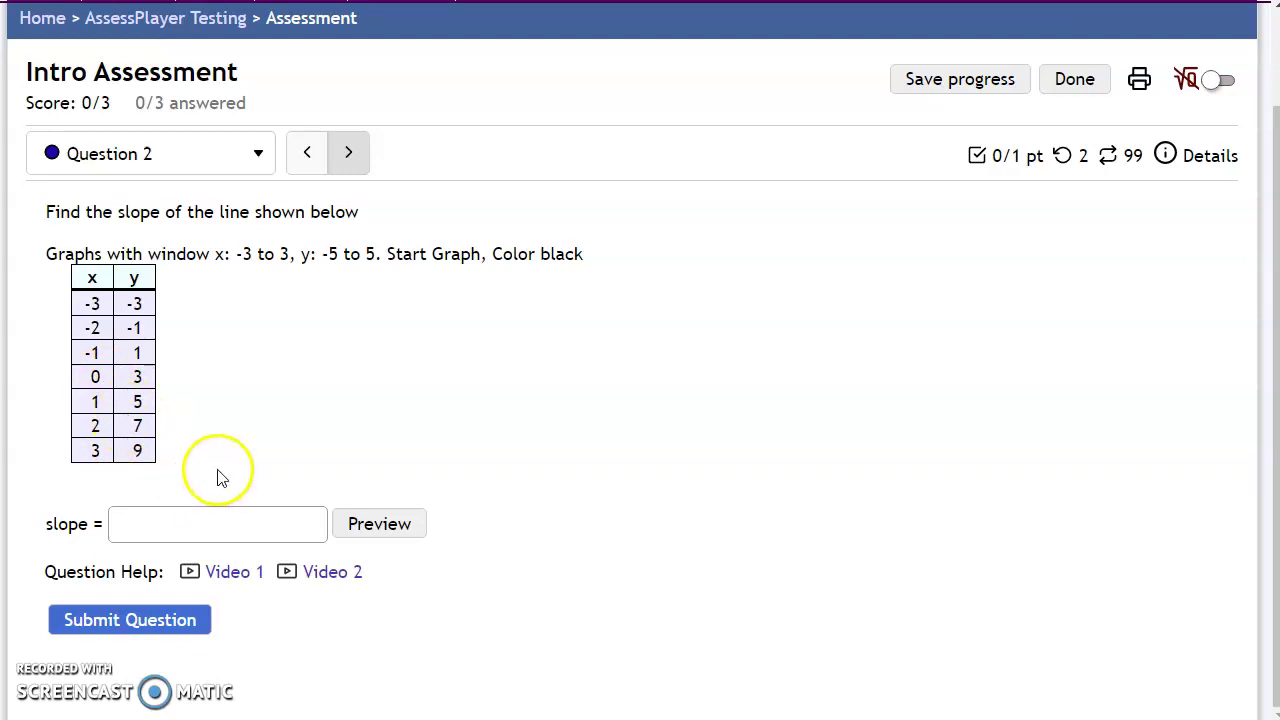
# Type and erase a 1/3 slope answer, then move to Question 3
pyautogui.click(190, 517)
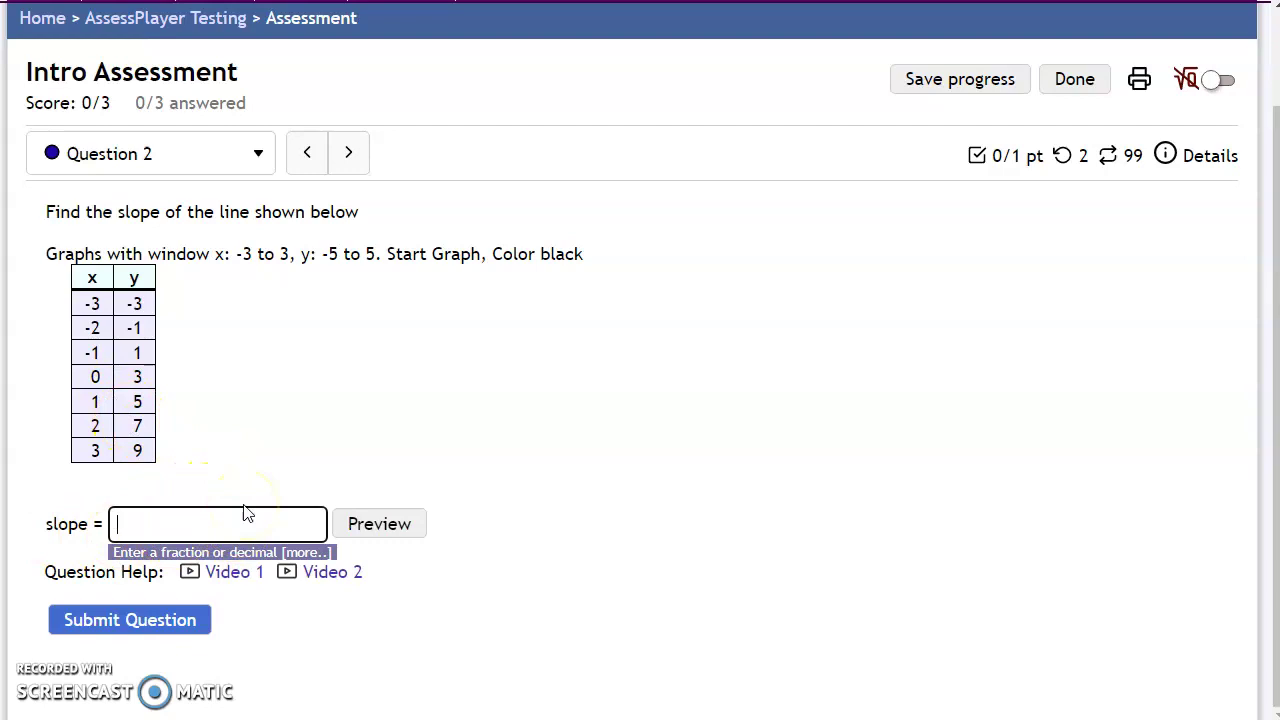
pyautogui.write('1/3')
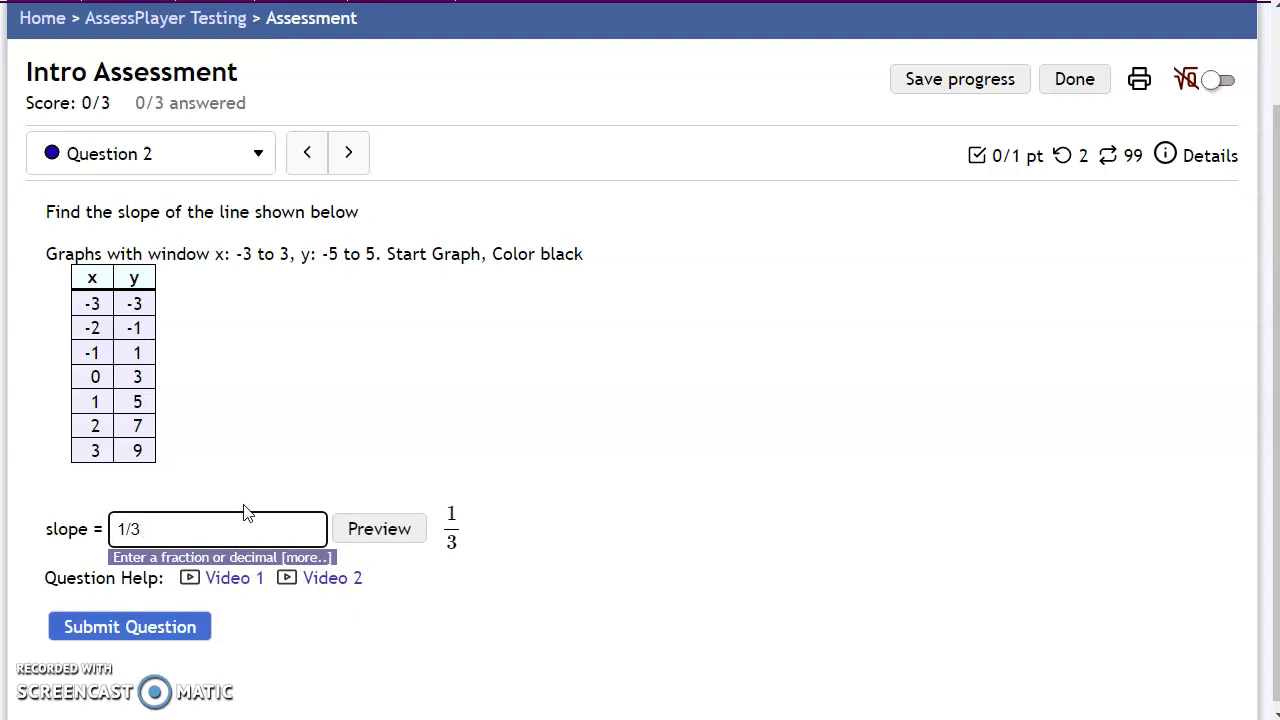
pyautogui.press('BackSpace')
pyautogui.press('BackSpace')
pyautogui.press('BackSpace')
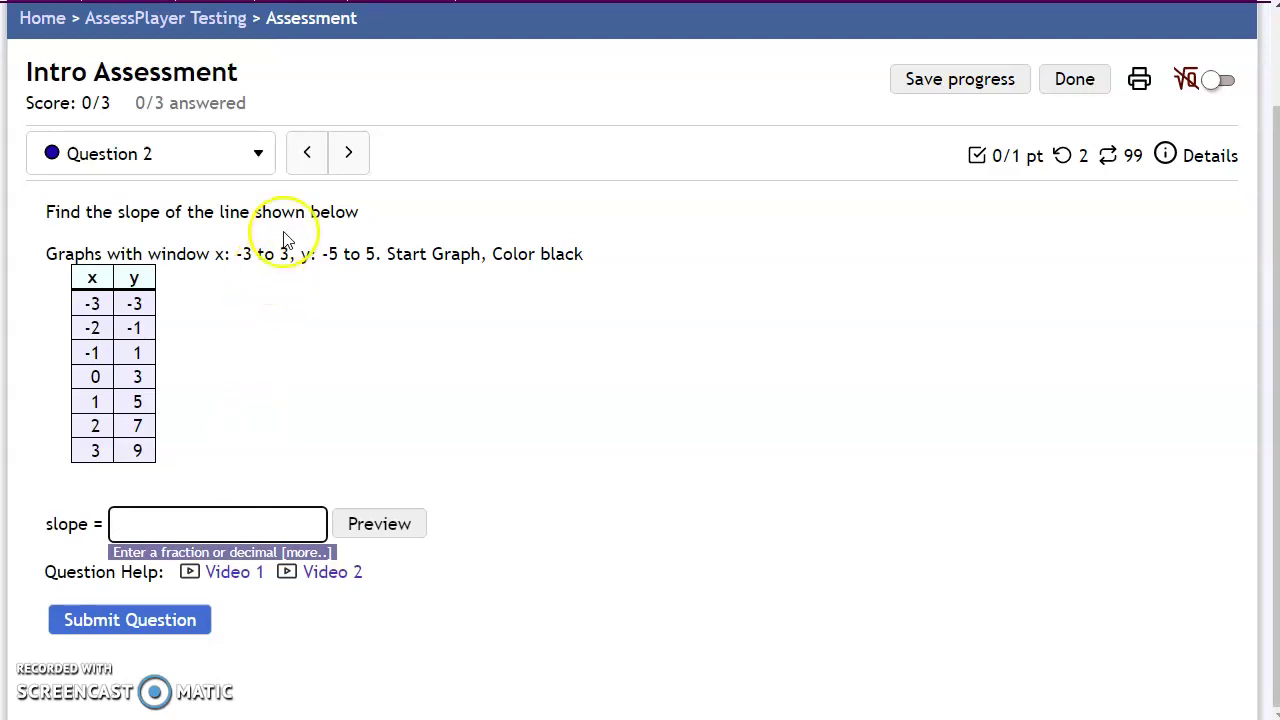
pyautogui.click(340, 155)
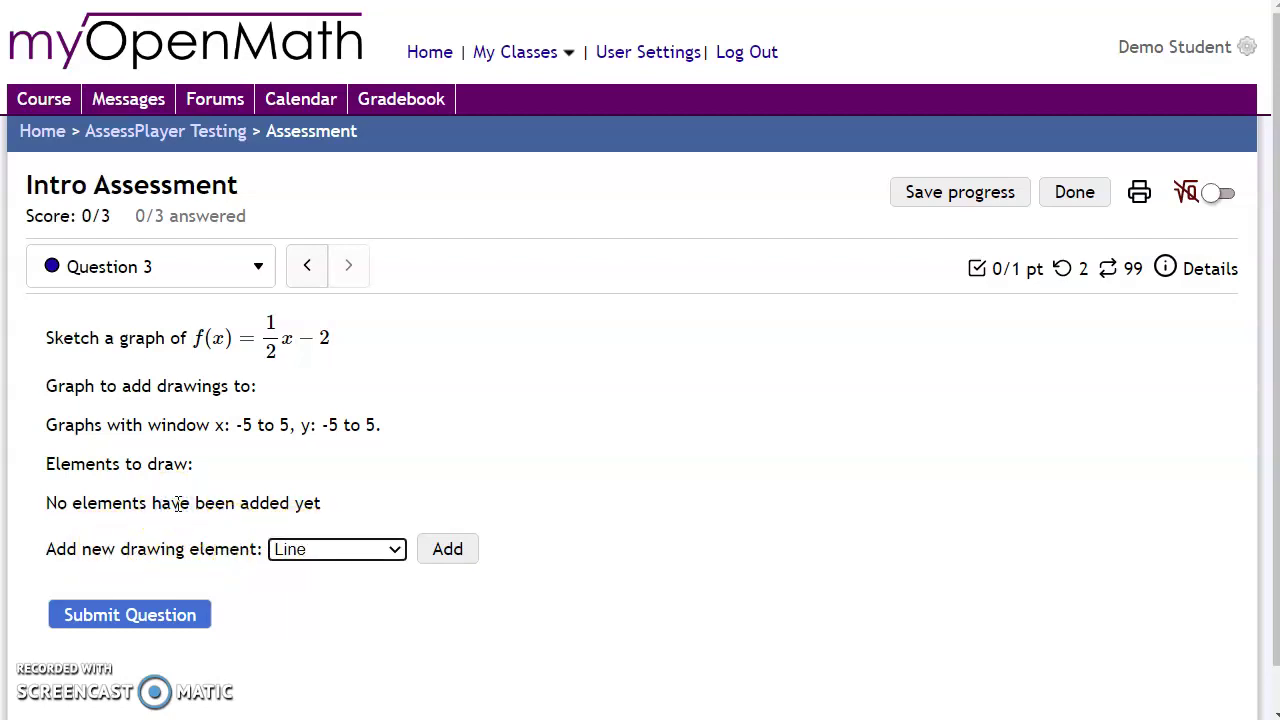
# Add a Line with points (0,-2),(2,-1) by keyboard entry and submit Question 3
pyautogui.press('Tab')
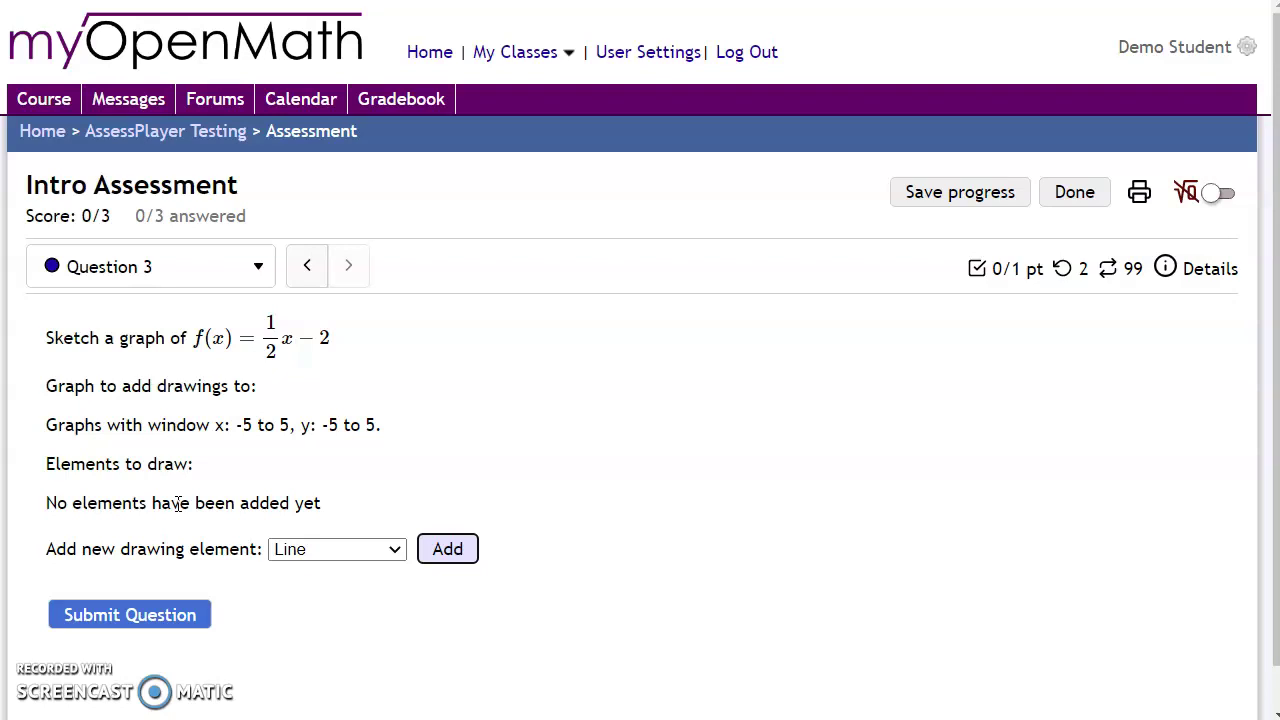
pyautogui.press('Return')
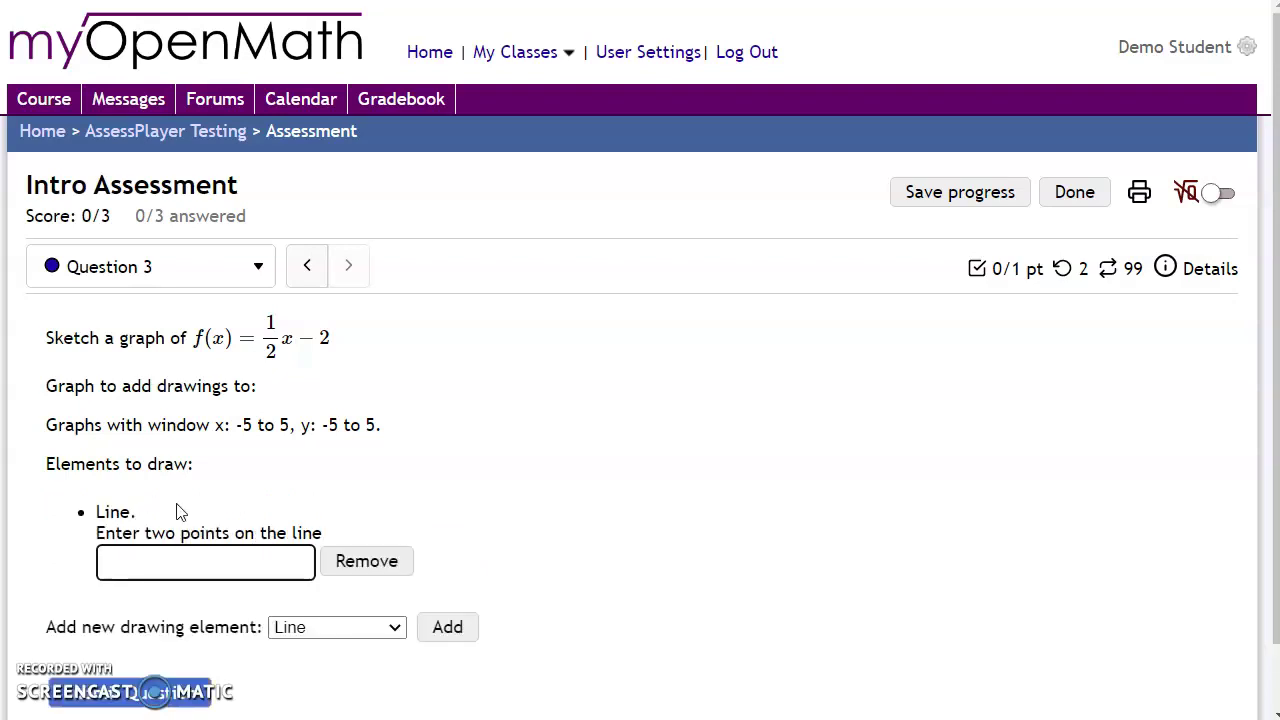
pyautogui.write('(0,2),(')
pyautogui.write('2')
pyautogui.press('BackSpace')
pyautogui.press('BackSpace')
pyautogui.press('BackSpace')
pyautogui.press('BackSpace')
pyautogui.press('BackSpace')
pyautogui.write('-1')
pyautogui.write('2),(2,-1)')
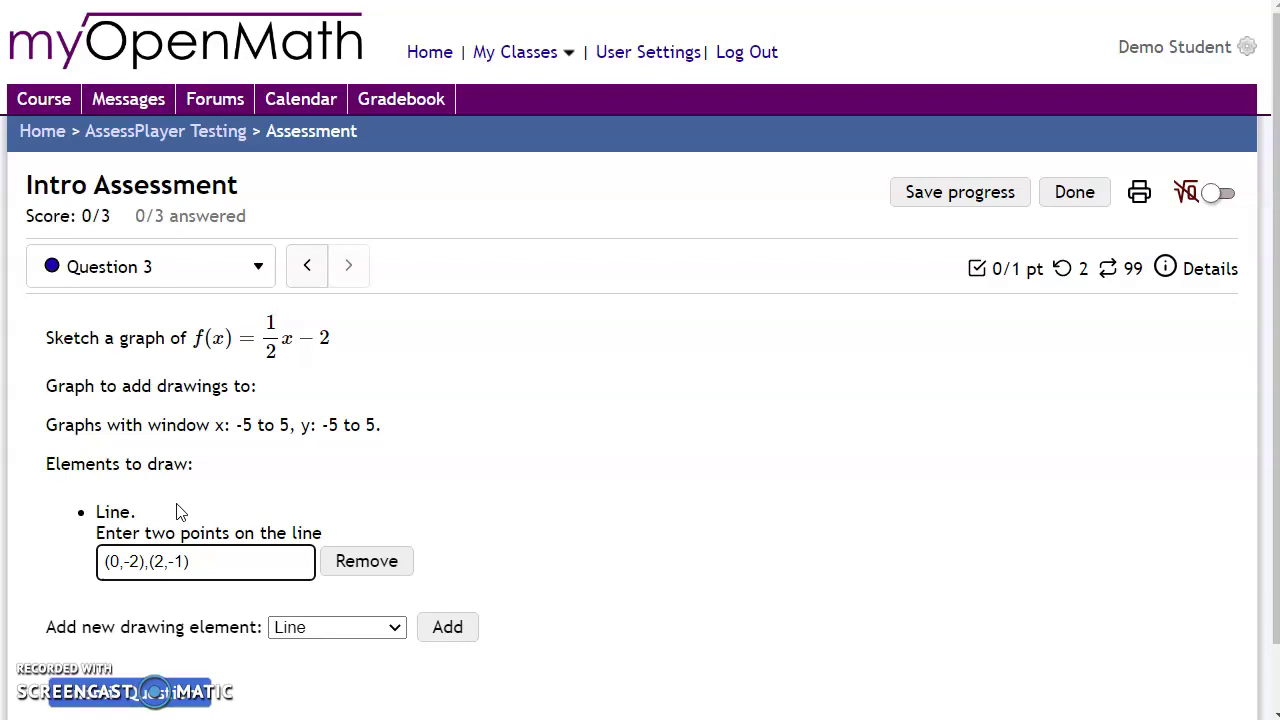
pyautogui.click(449, 627)
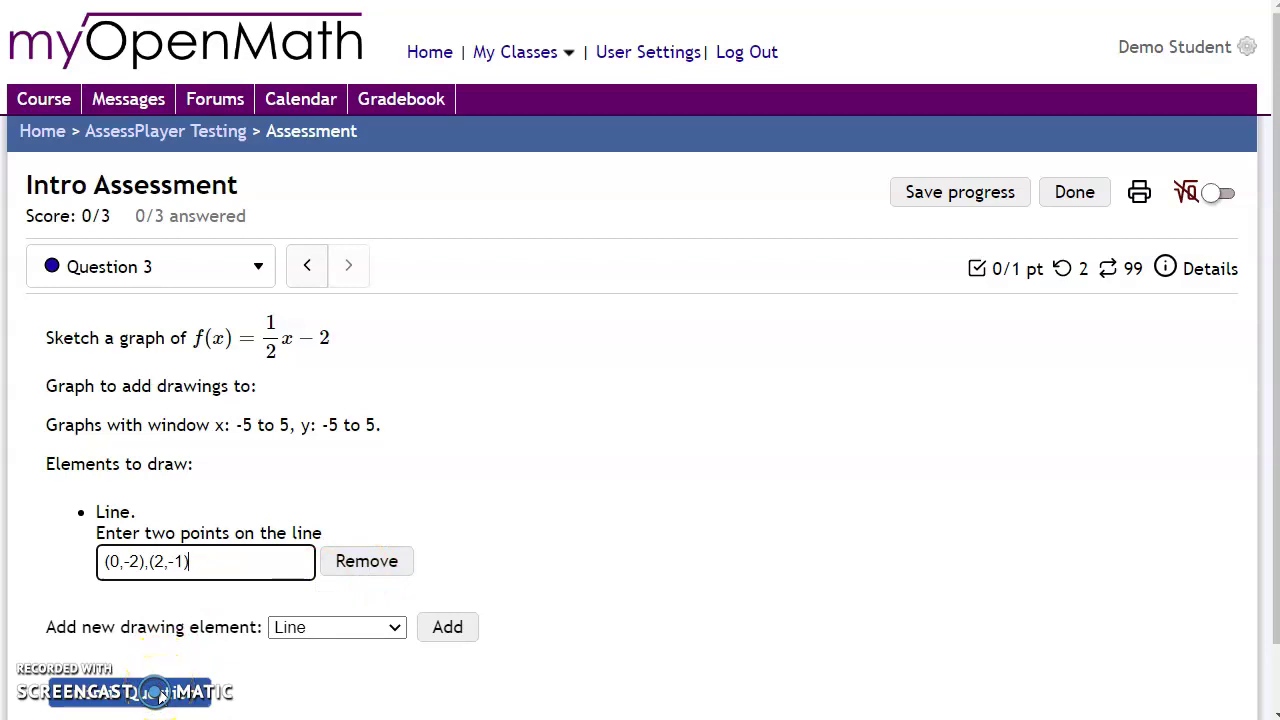
pyautogui.press('Return')
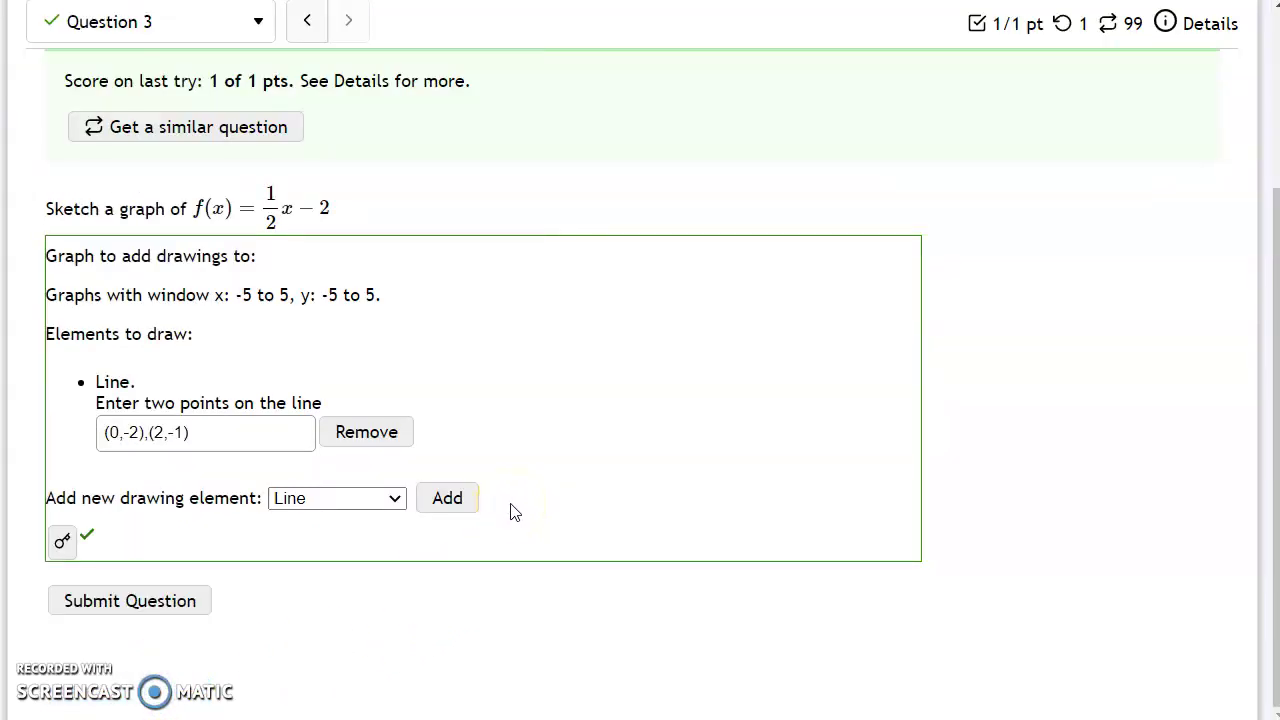
pyautogui.scroll(2, 512, 511)
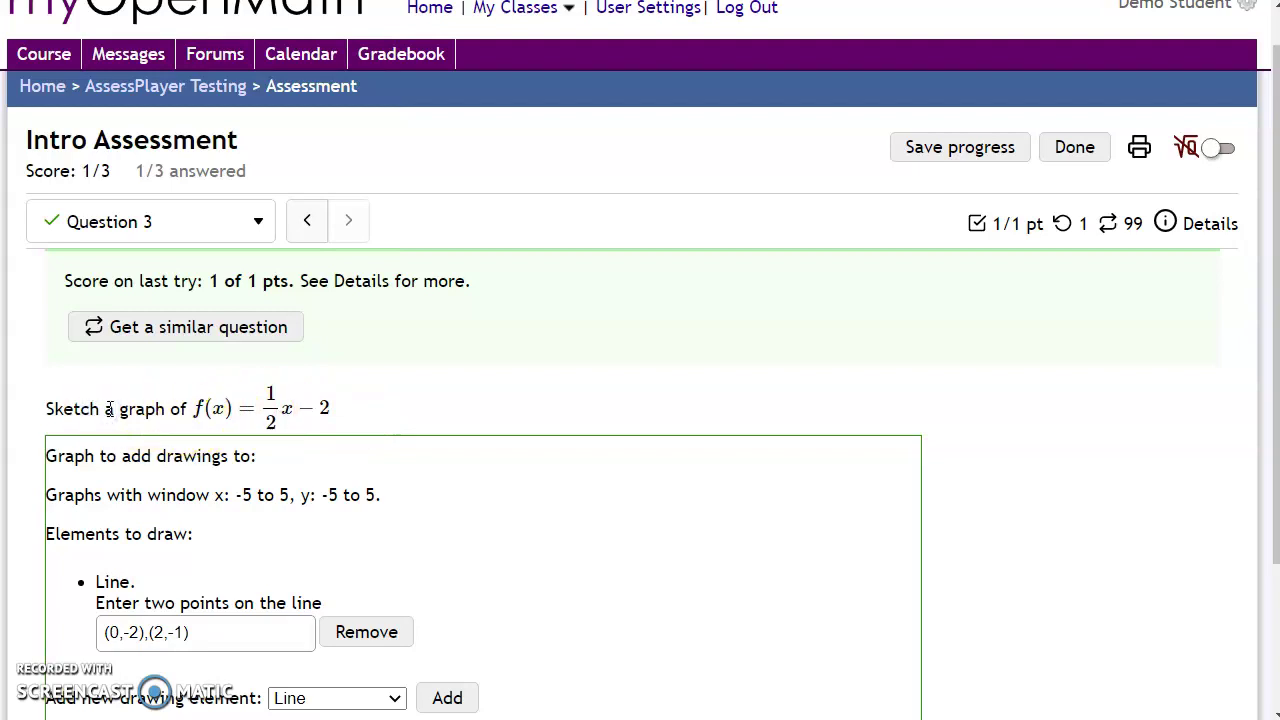
pyautogui.hotkey('shift', 'Tab')
pyautogui.press('Tab')
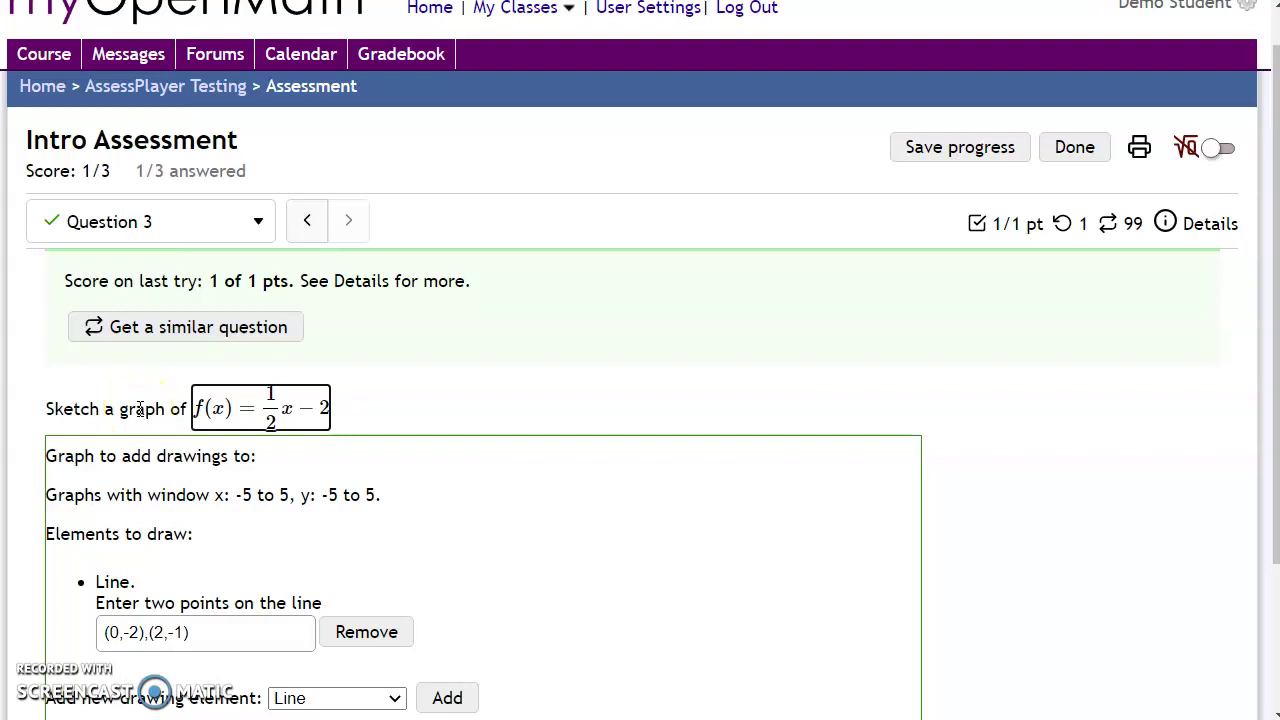
pyautogui.doubleClick(108, 408)
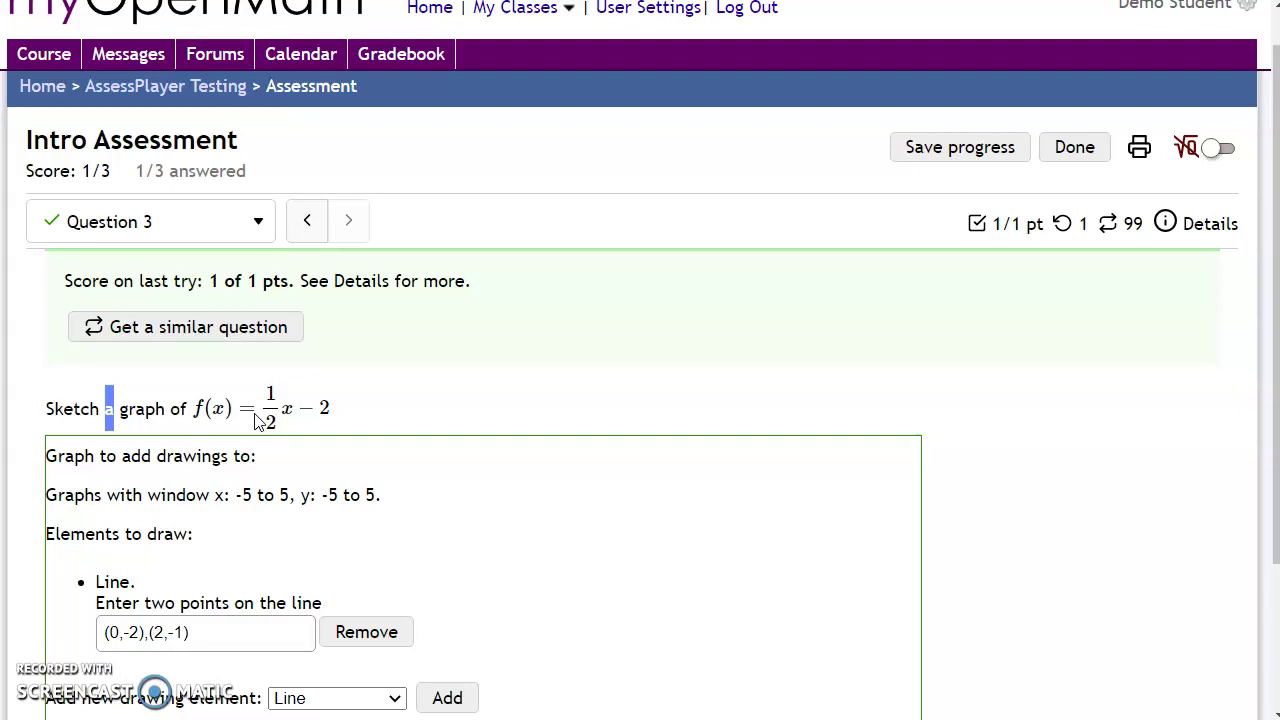
pyautogui.click(255, 420)
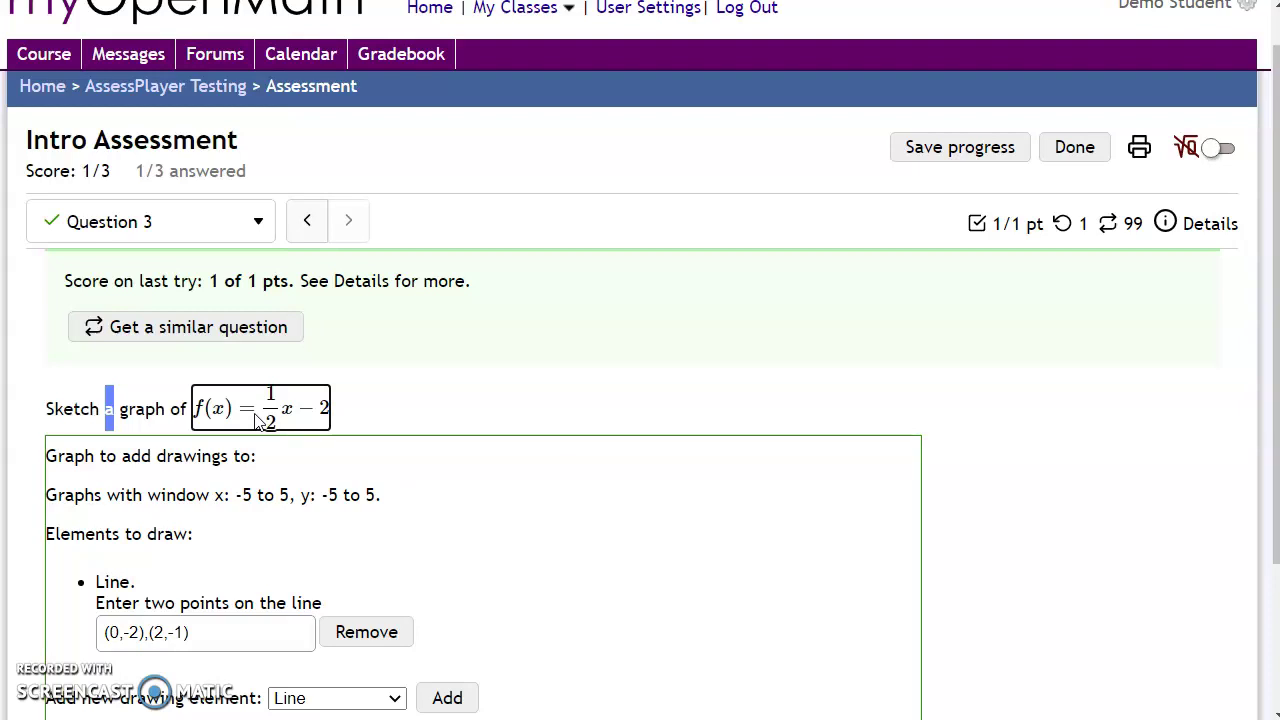
# Activate MathJax accessibility from the formula's Accessibility menu
pyautogui.rightClick(255, 420)
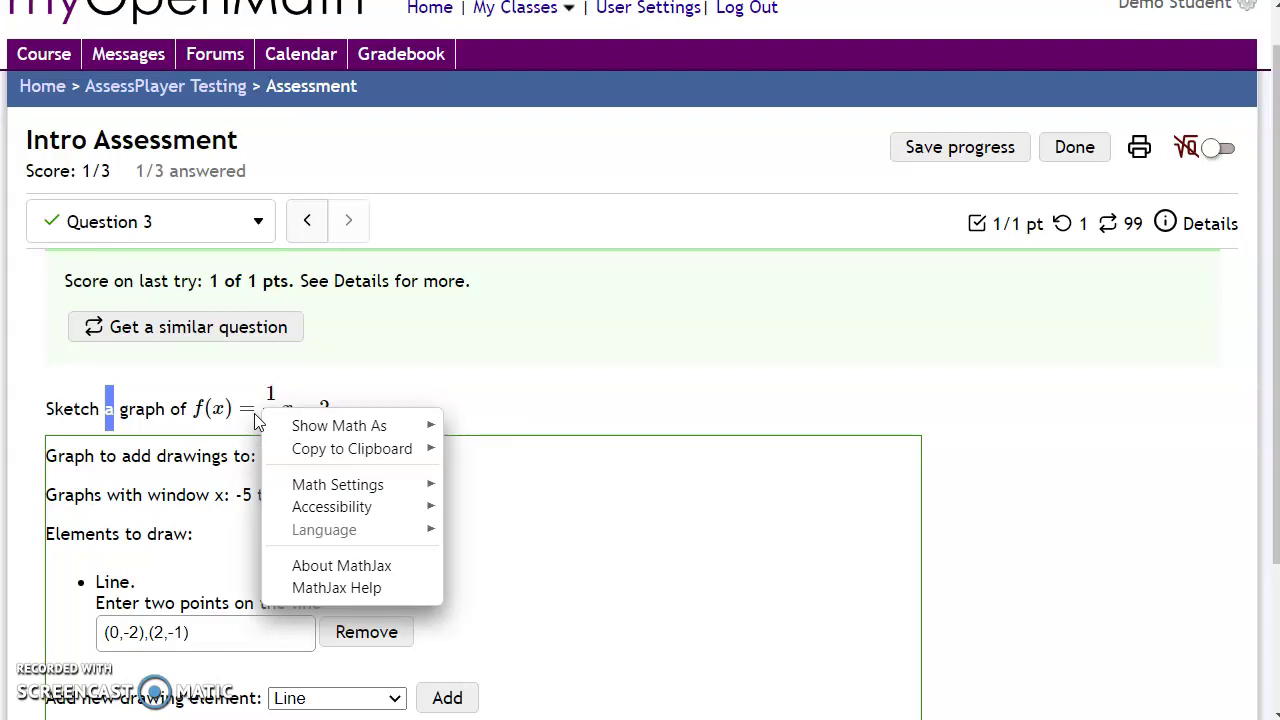
pyautogui.press('Down')
pyautogui.press('Down')
pyautogui.press('Down')
pyautogui.press('Down')
pyautogui.press('Right')
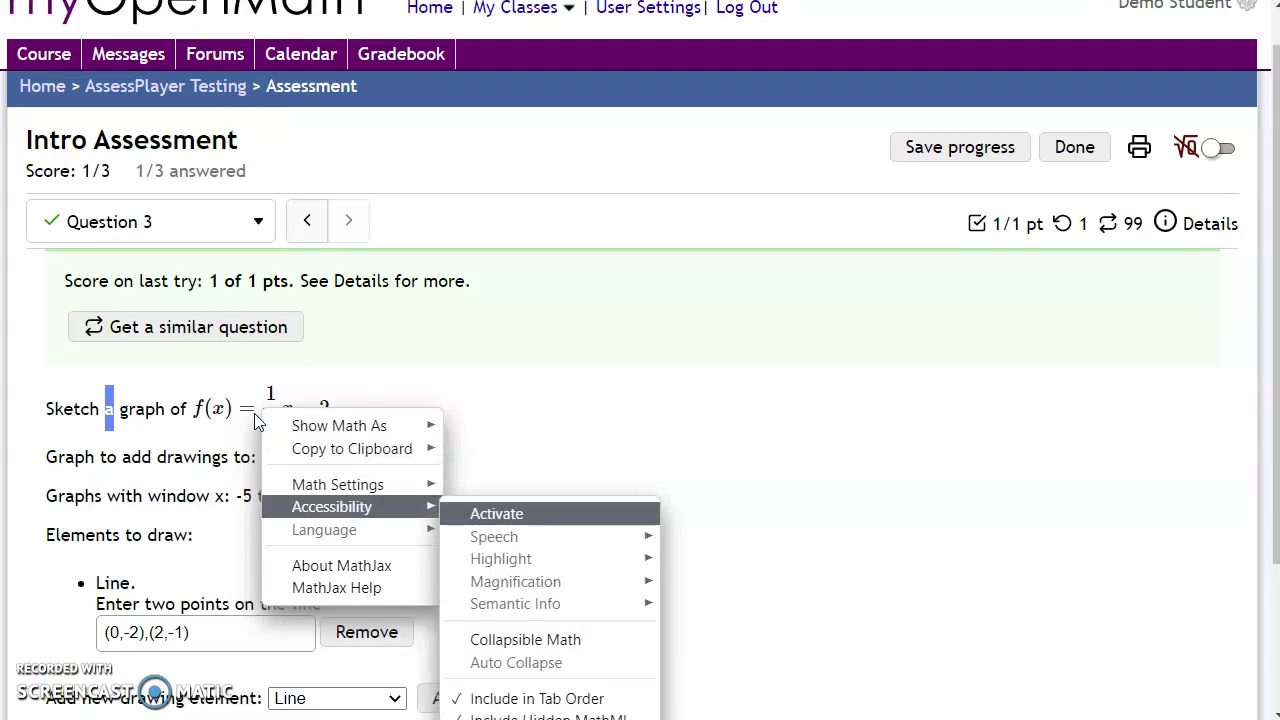
pyautogui.press('Return')
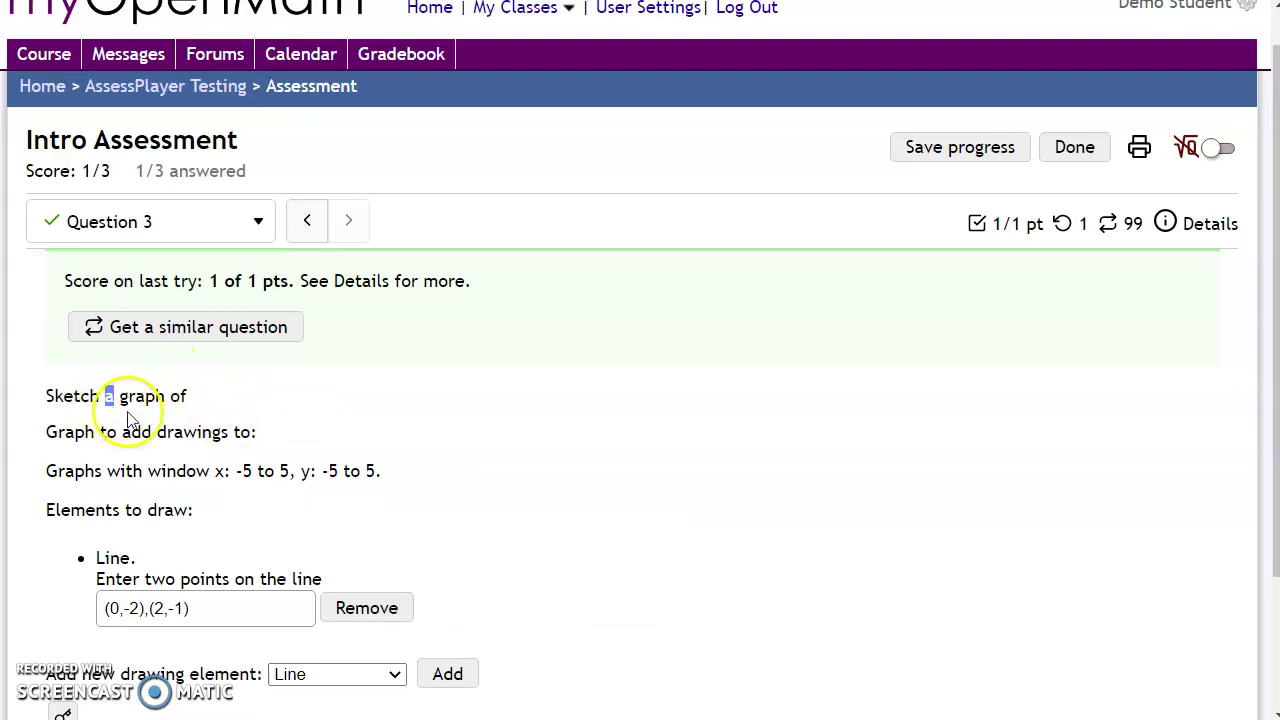
# Resume the Intro Assessment at Question 1, with the saved 3^2 answer
pyautogui.click(208, 402)
pyautogui.scroll(-2, 337, 414)
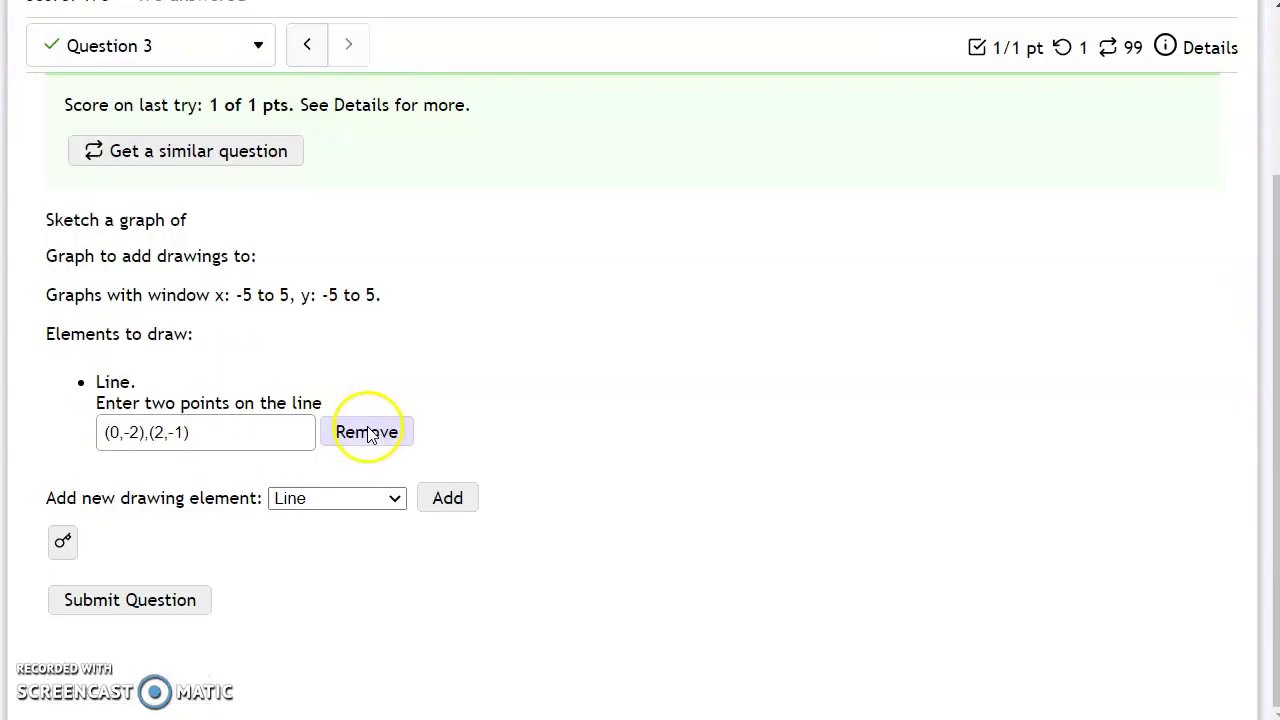
pyautogui.scroll(2, 357, 429)
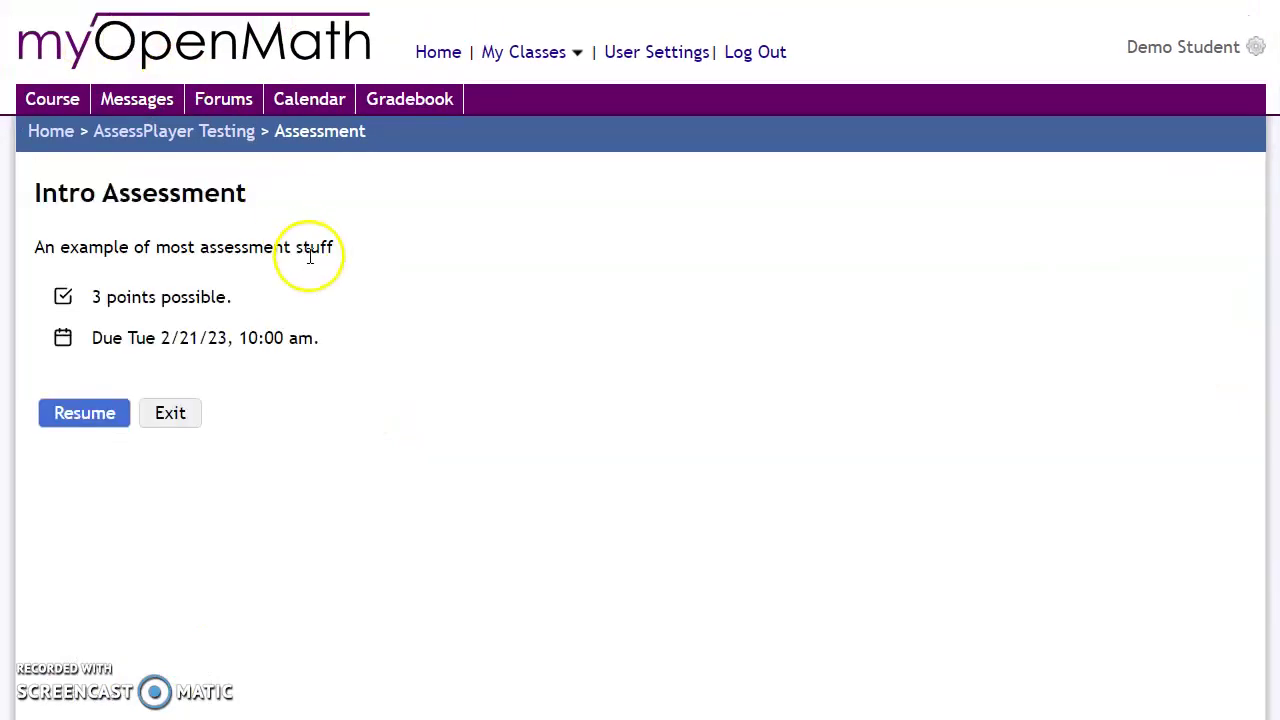
pyautogui.click(87, 425)
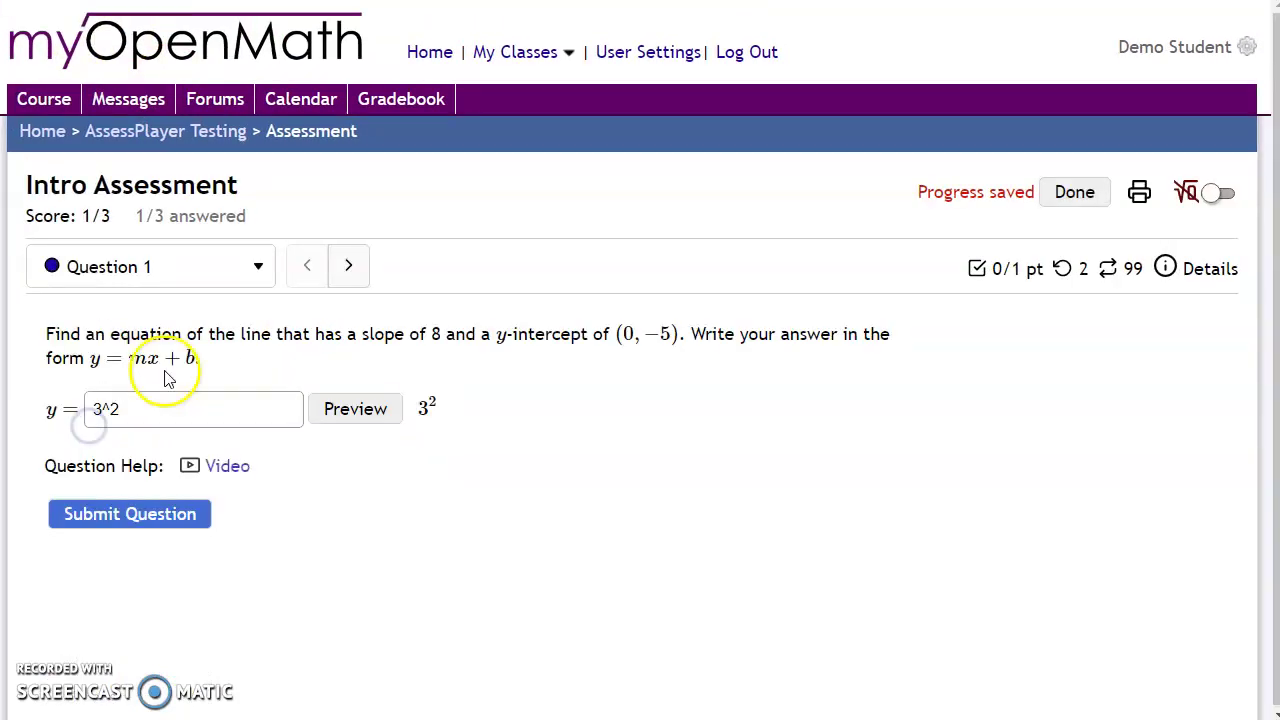
# Return to Question 3 and confirm MathJax accessibility is activated
pyautogui.click(350, 272)
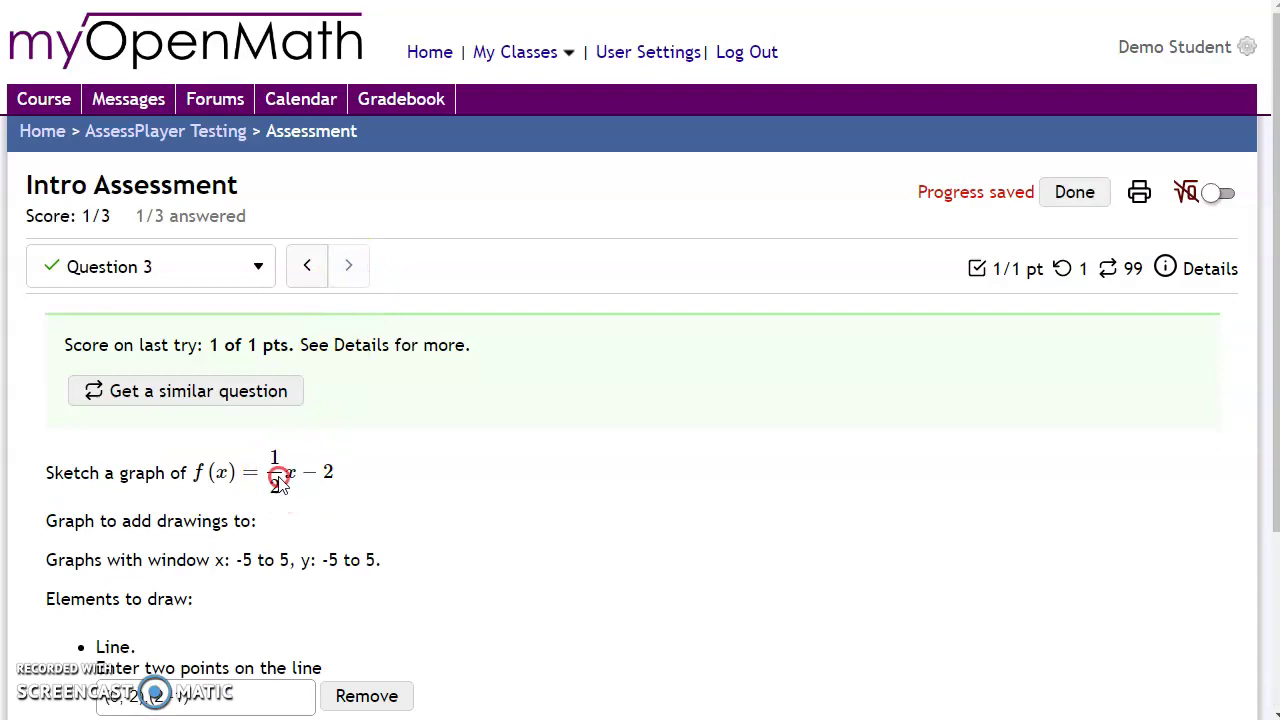
pyautogui.rightClick(280, 478)
pyautogui.moveTo(370, 577)
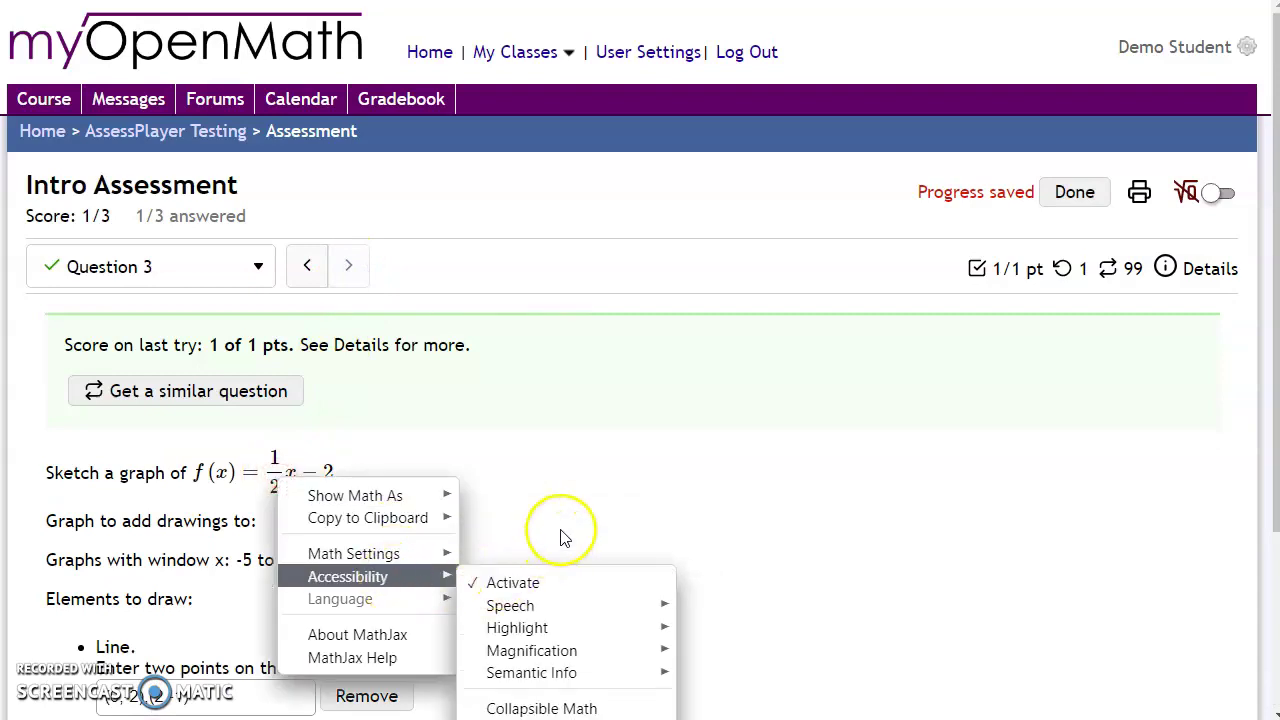
pyautogui.click(562, 537)
pyautogui.scroll(-1, 545, 505)
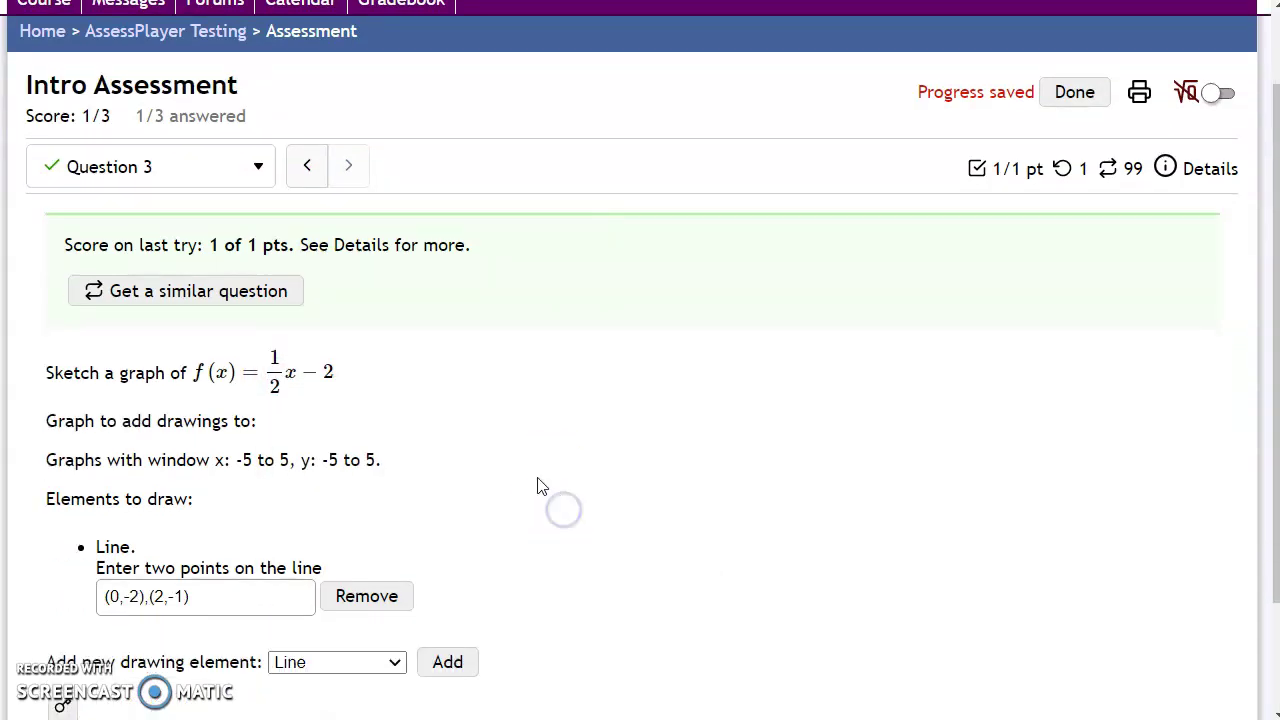
# Review the formula's MathJax speech settings, with speech output and subtitles on
pyautogui.rightClick(273, 381)
pyautogui.click(634, 380)
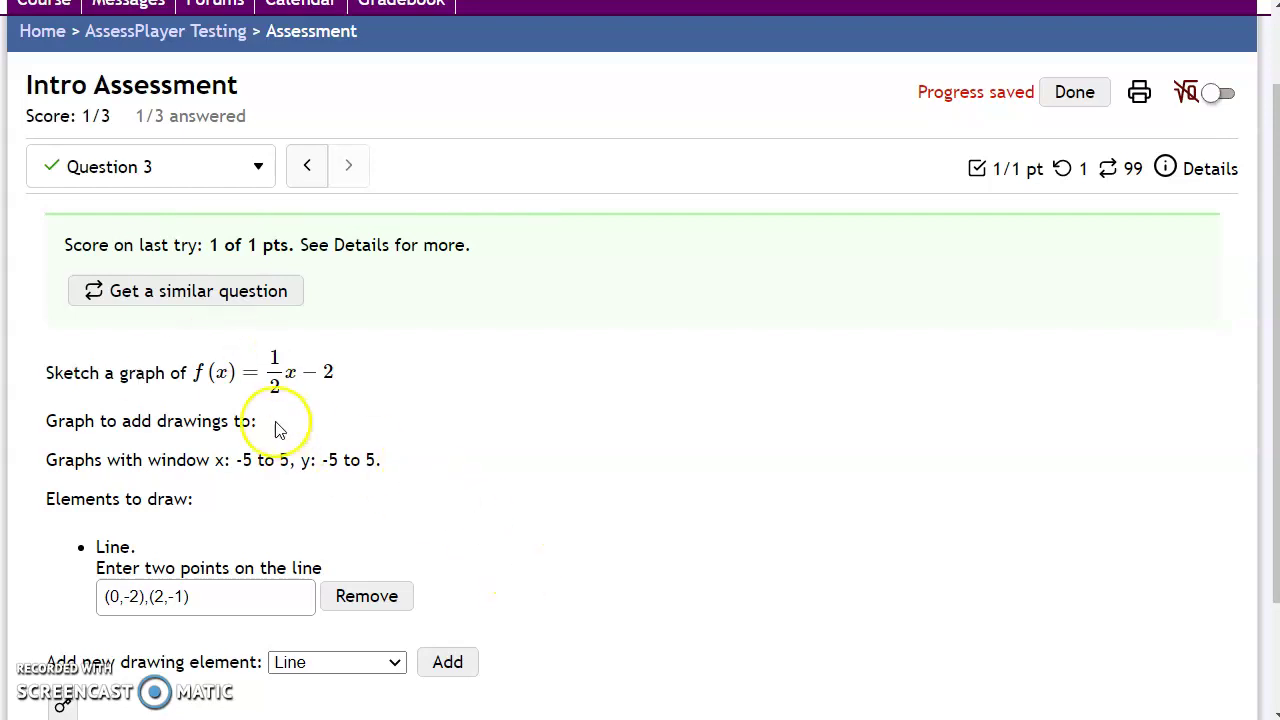
pyautogui.rightClick(250, 380)
pyautogui.moveTo(480, 505)
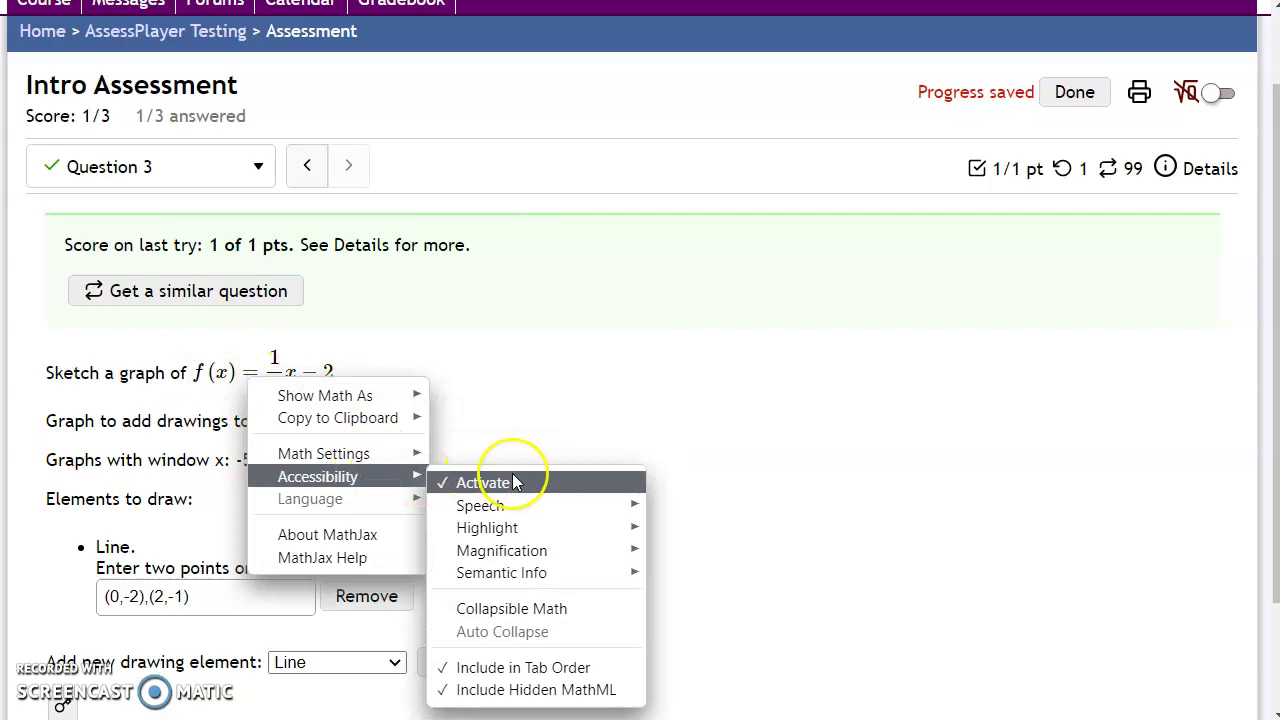
pyautogui.moveTo(317, 476)
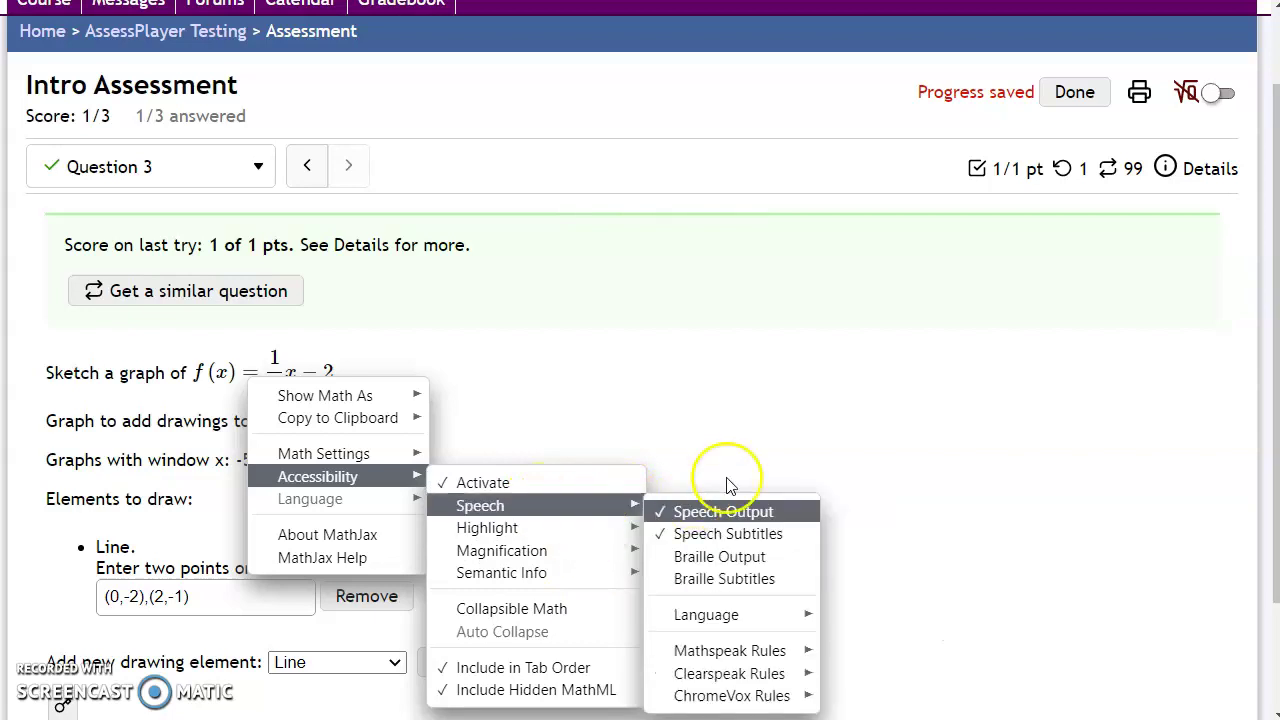
pyautogui.click(770, 447)
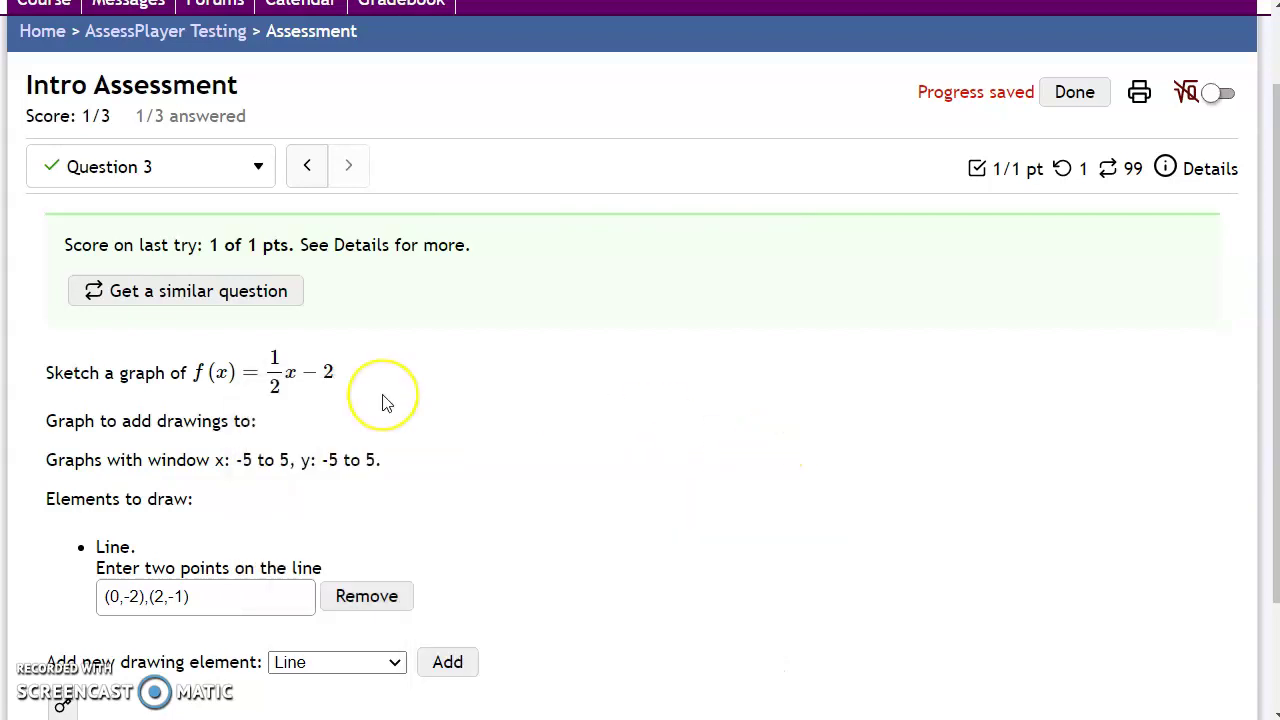